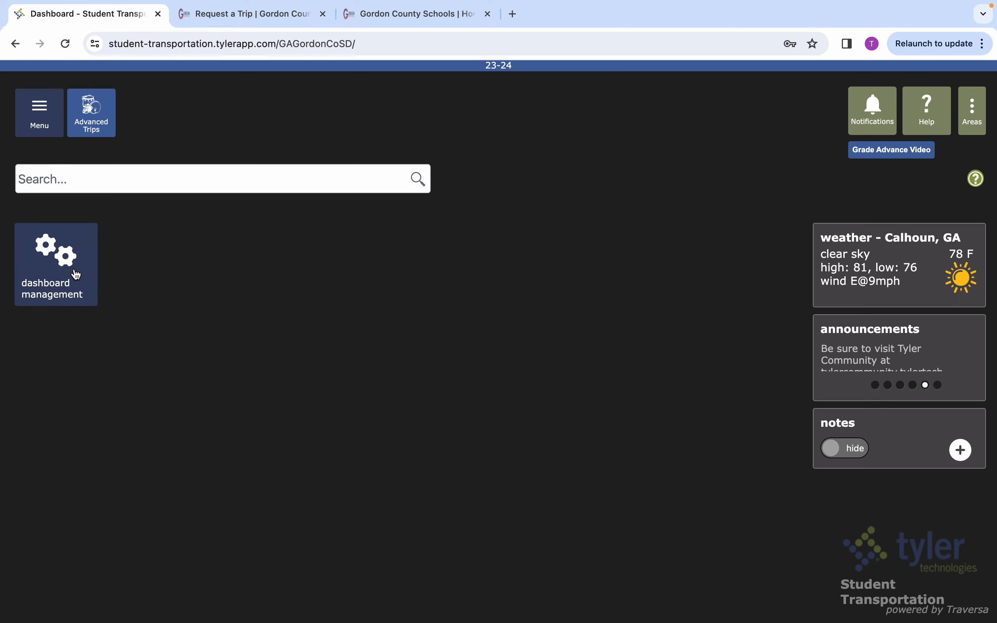
- Add all eleven activity trip tiles to the dashboard, from trips scheduled this week through trips today
click(65, 263)
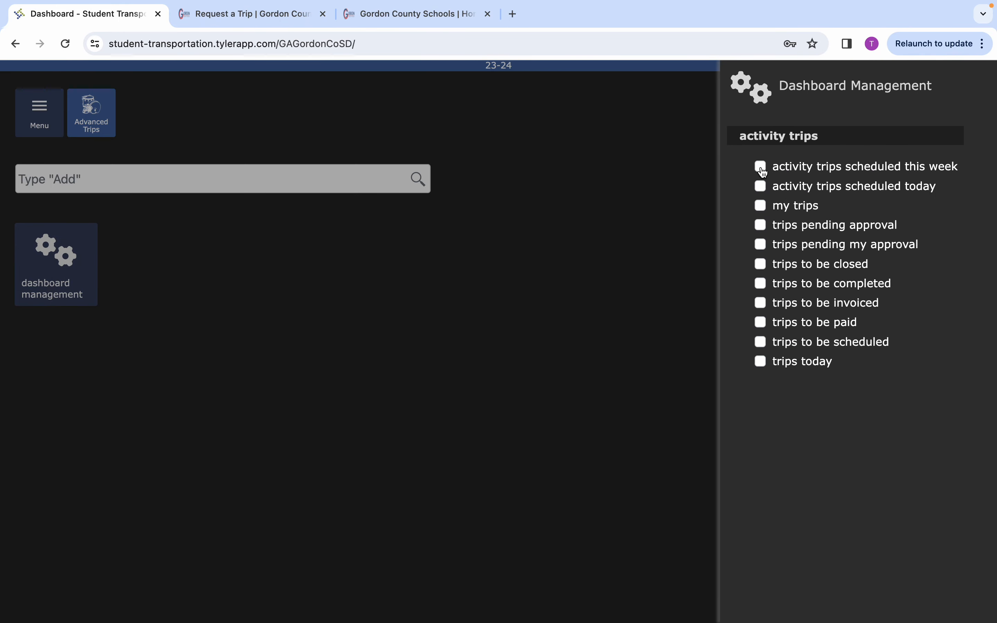
click(761, 167)
click(761, 187)
click(761, 206)
click(761, 225)
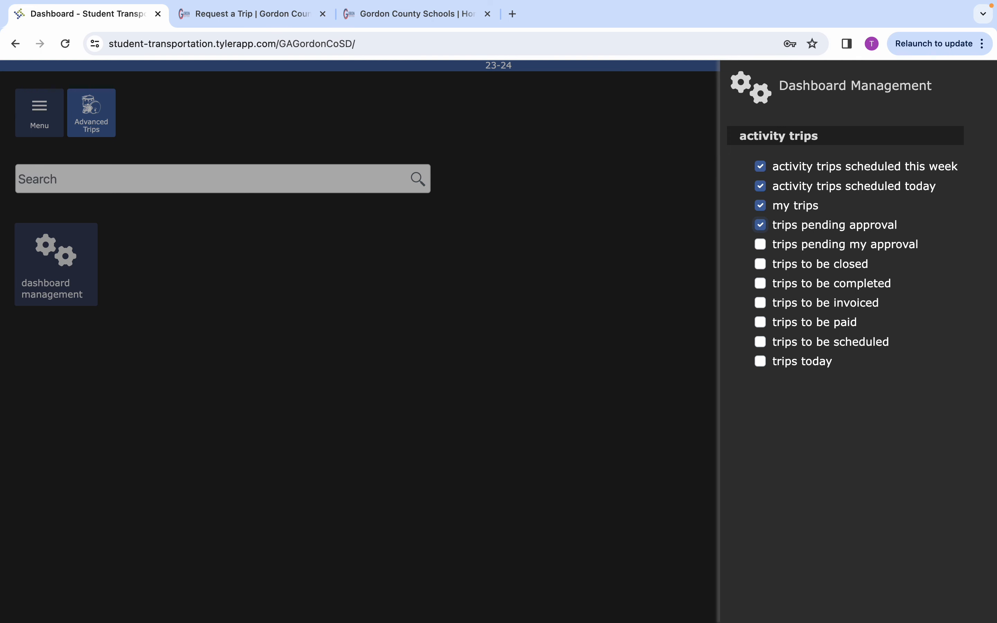
click(761, 245)
click(761, 264)
click(761, 284)
click(762, 303)
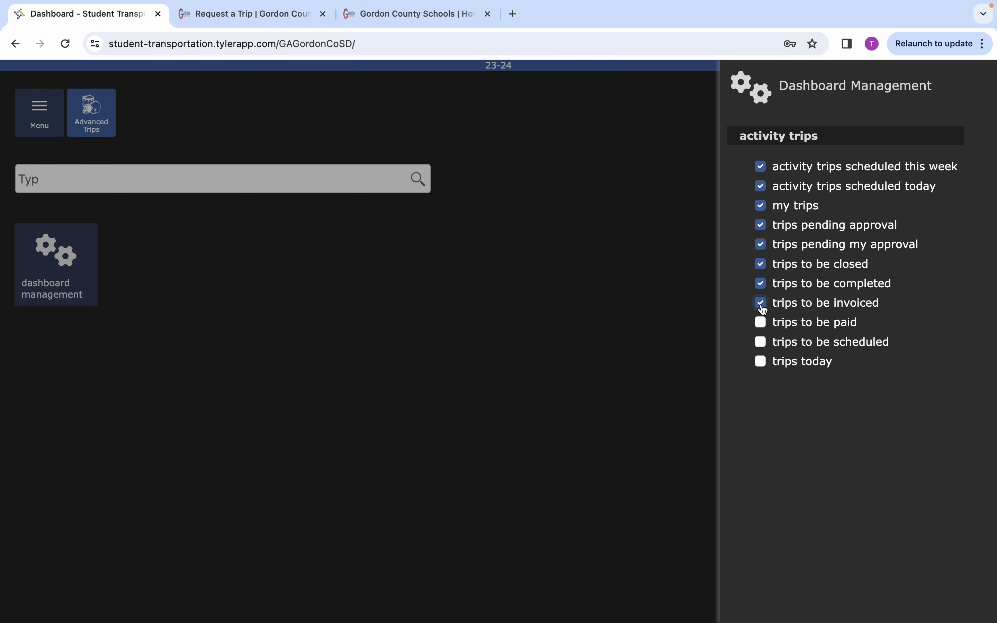
click(762, 323)
click(761, 362)
click(646, 327)
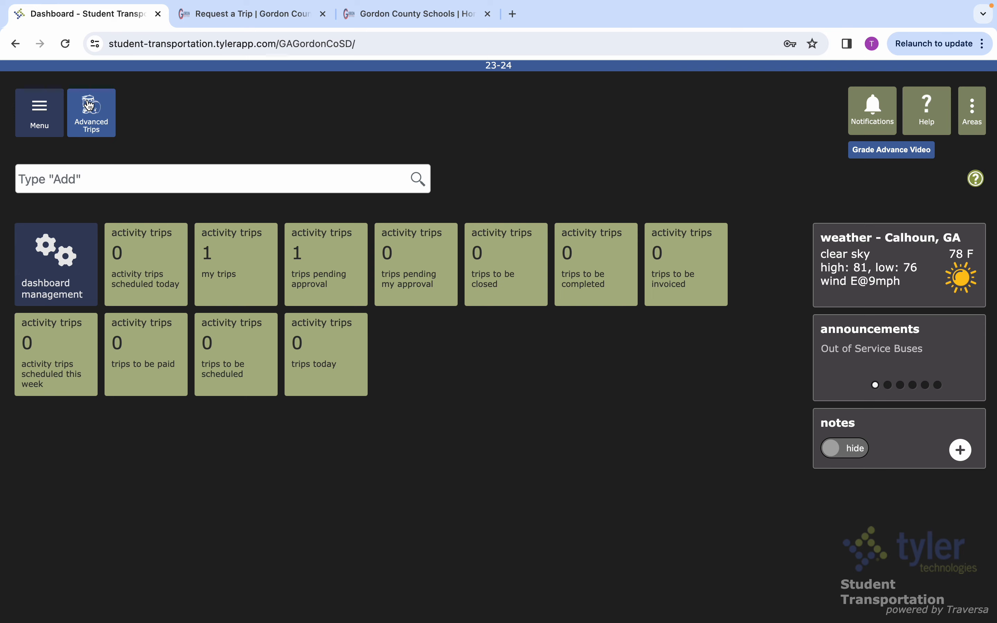
- Open Advanced Trips and view the list of trips pending my approval, returning to the Advanced Trips overview
click(93, 113)
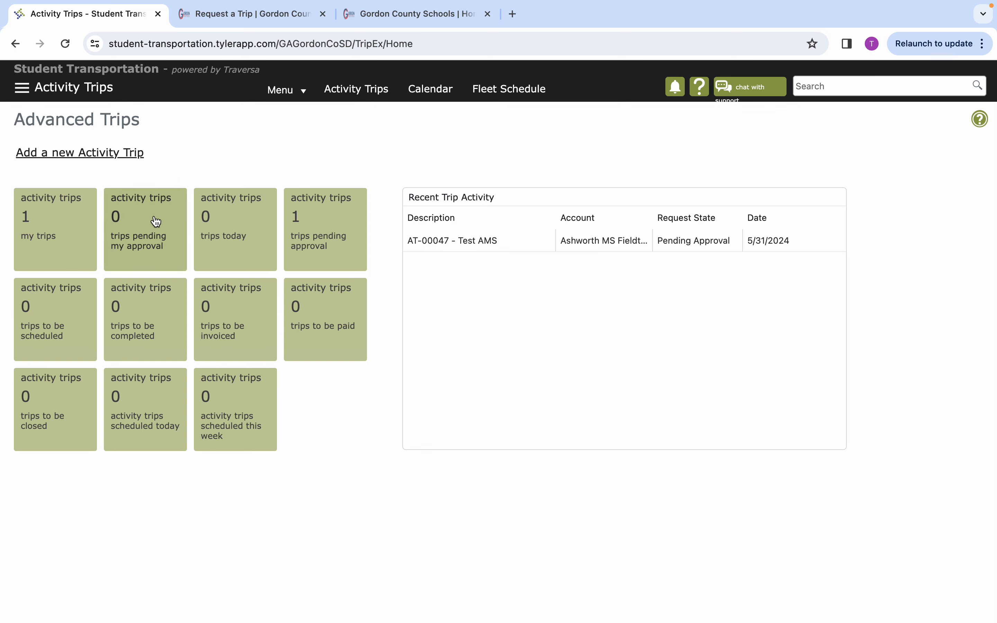
click(146, 221)
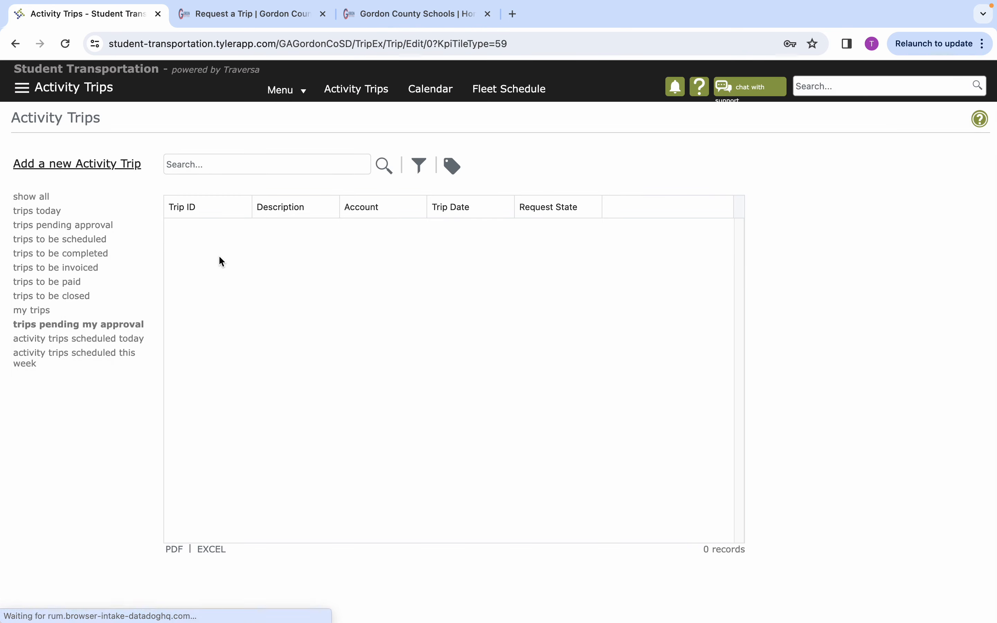
click(15, 43)
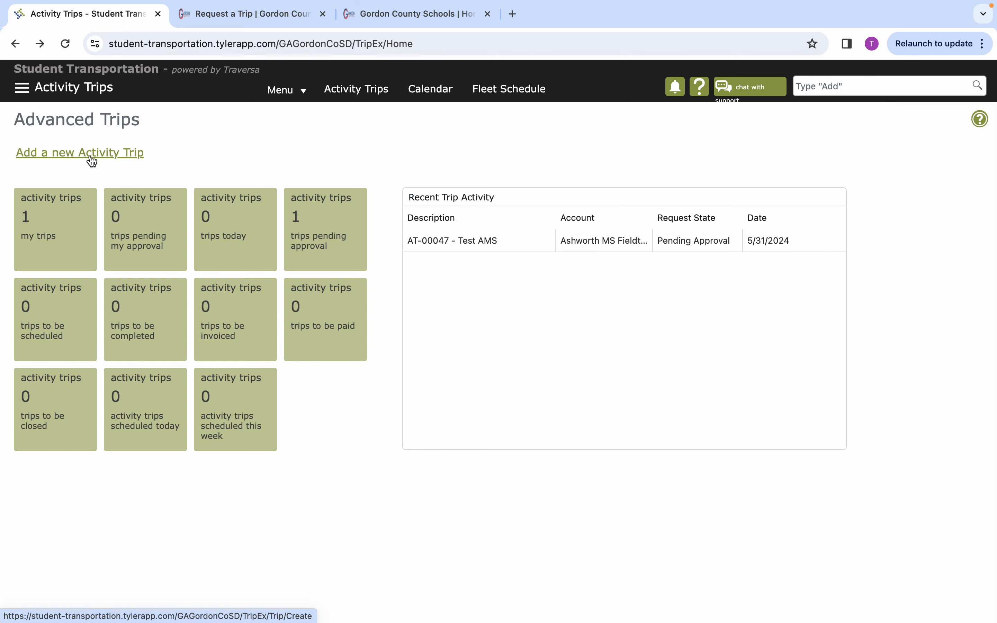
- Create a new activity trip with the description "AMS to Tellus" and the account Ashworth MS Fieldtrip
click(101, 157)
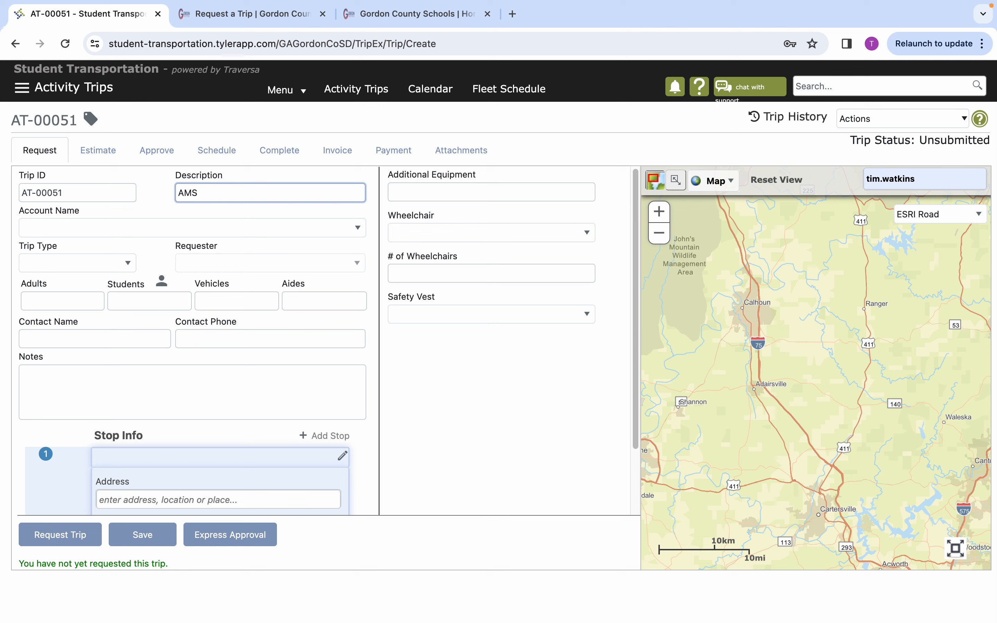
text(Tellus)
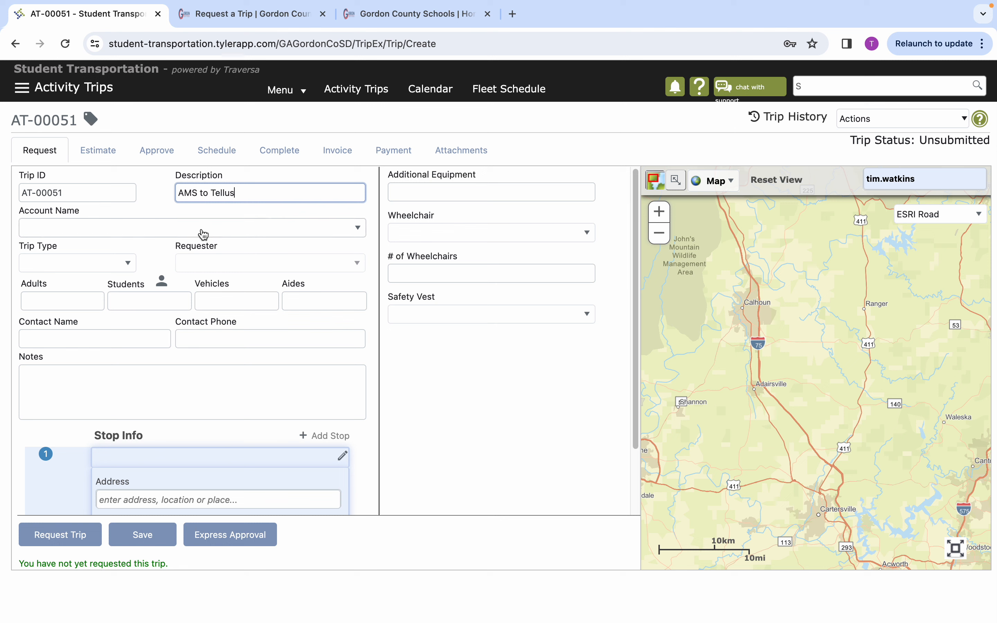
click(151, 229)
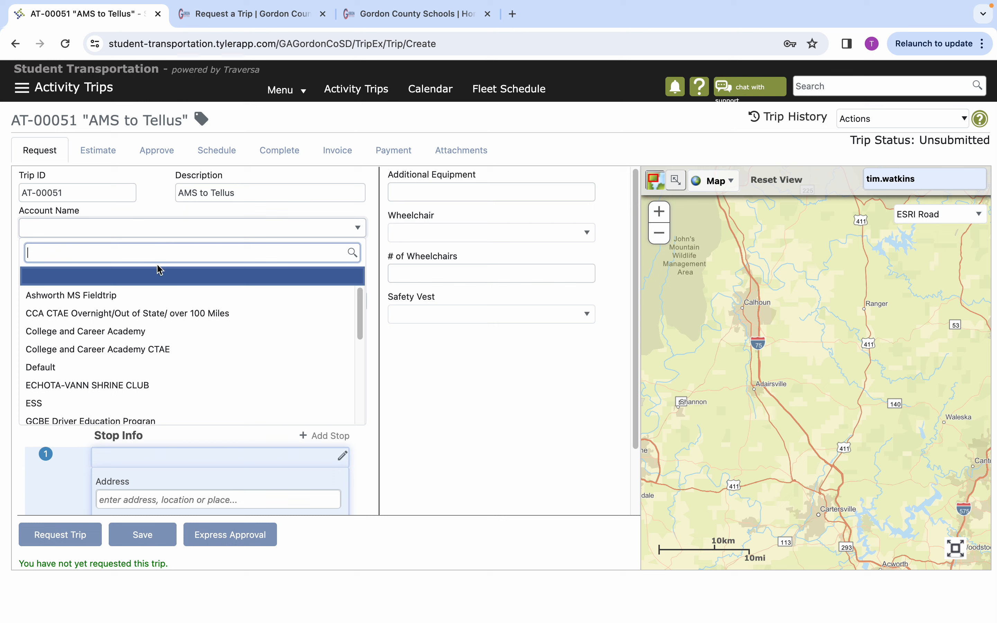
scroll(156, 353, down, 5)
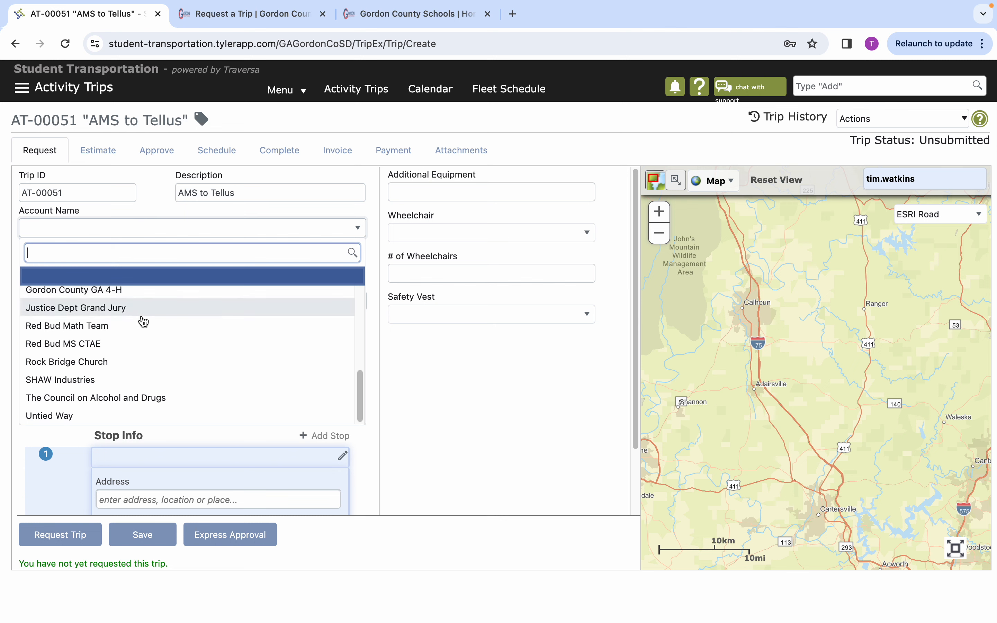
scroll(140, 344, up, 5)
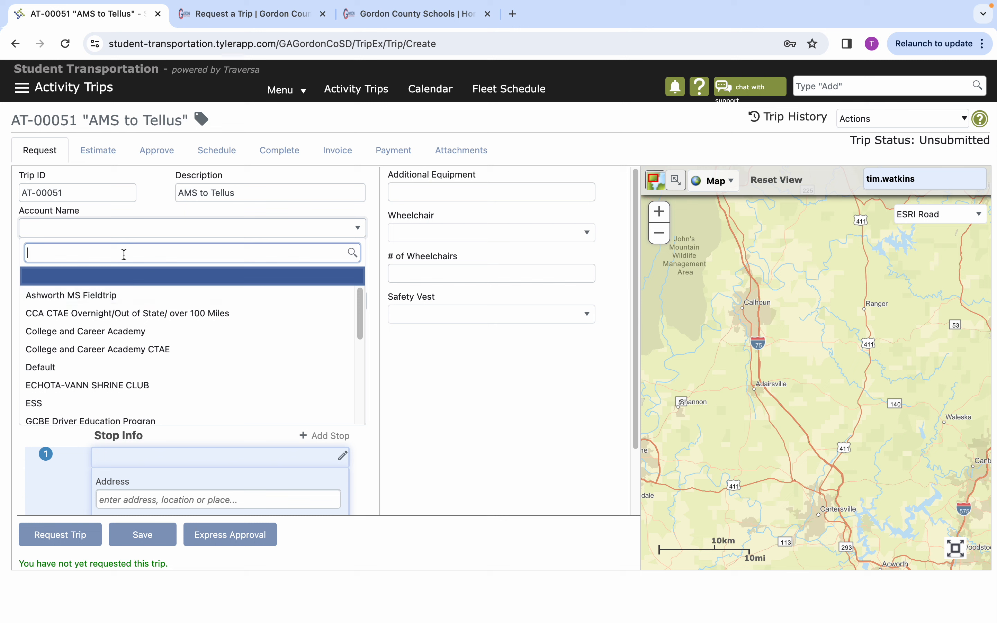
scroll(130, 359, down, 1)
scroll(136, 360, down, 5)
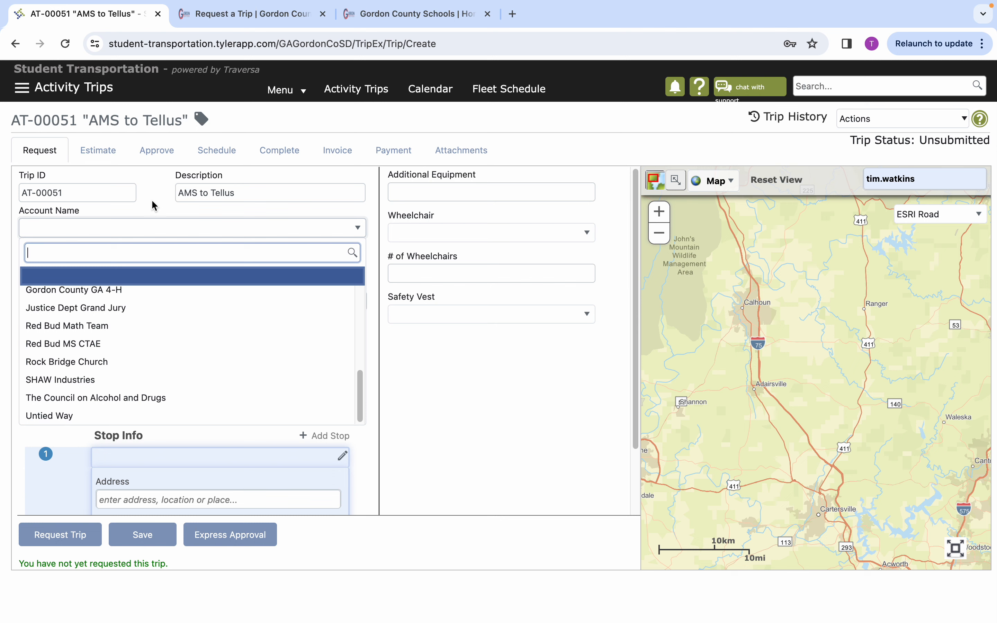
scroll(132, 317, up, 5)
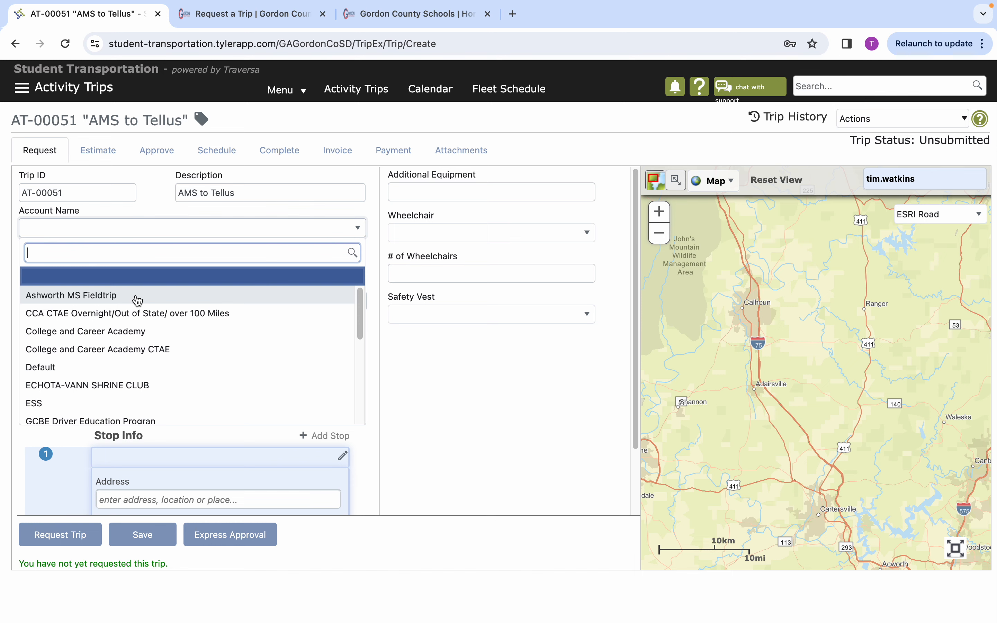
click(137, 300)
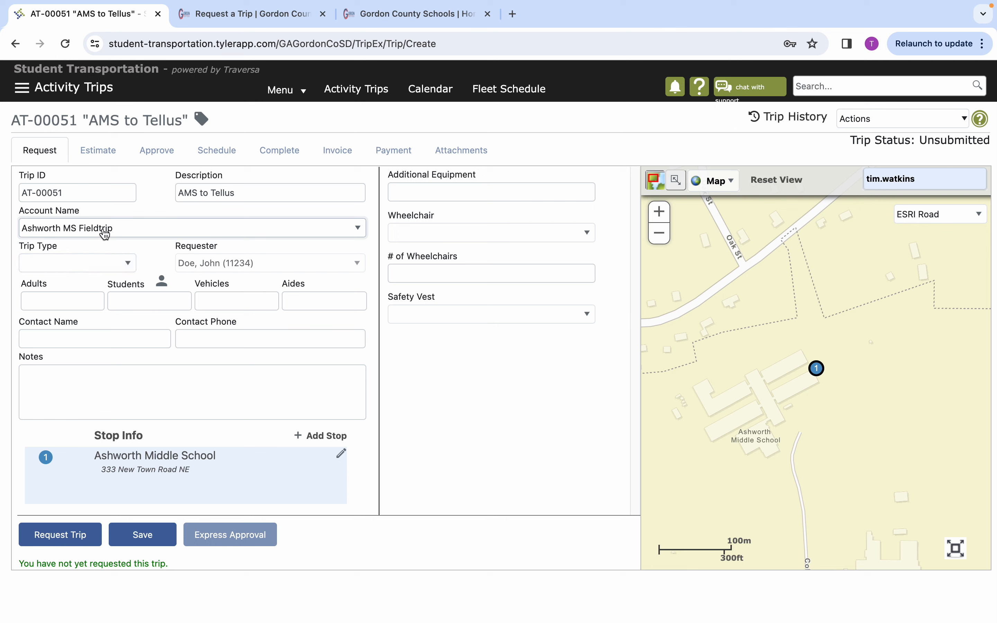
- Set the trip type of the new request to Academic
click(140, 229)
click(144, 230)
click(125, 263)
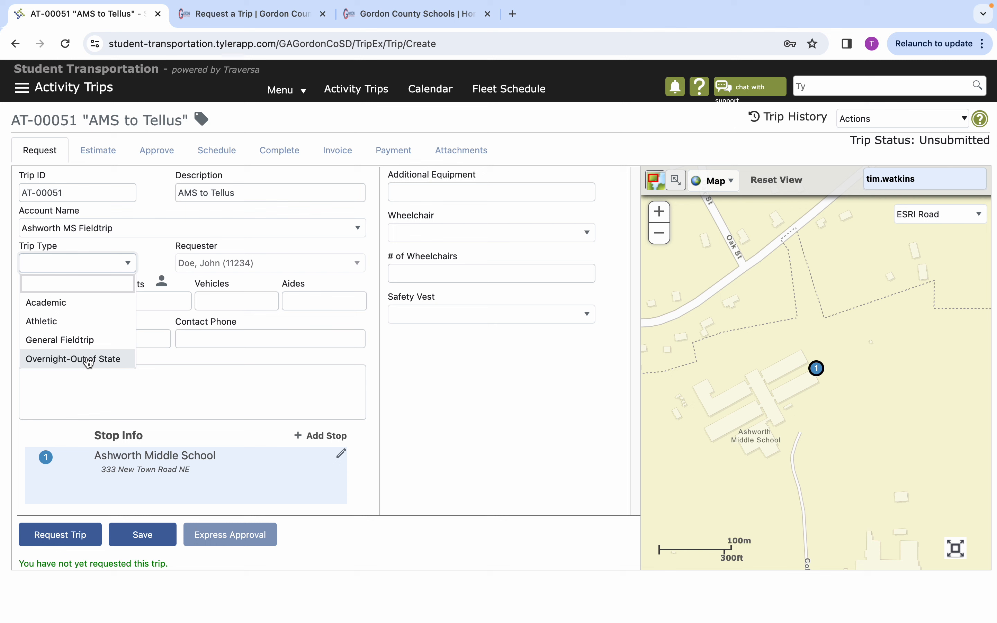
click(74, 304)
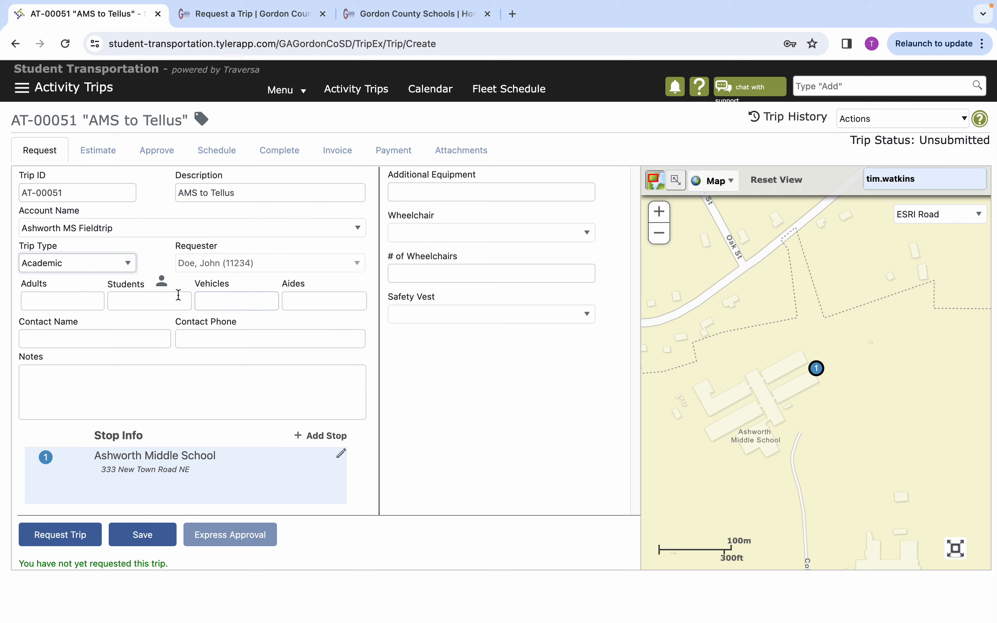
- Enter the trip's counts as 3 adults, 25 students, 1 vehicle and 0 aides
click(94, 303)
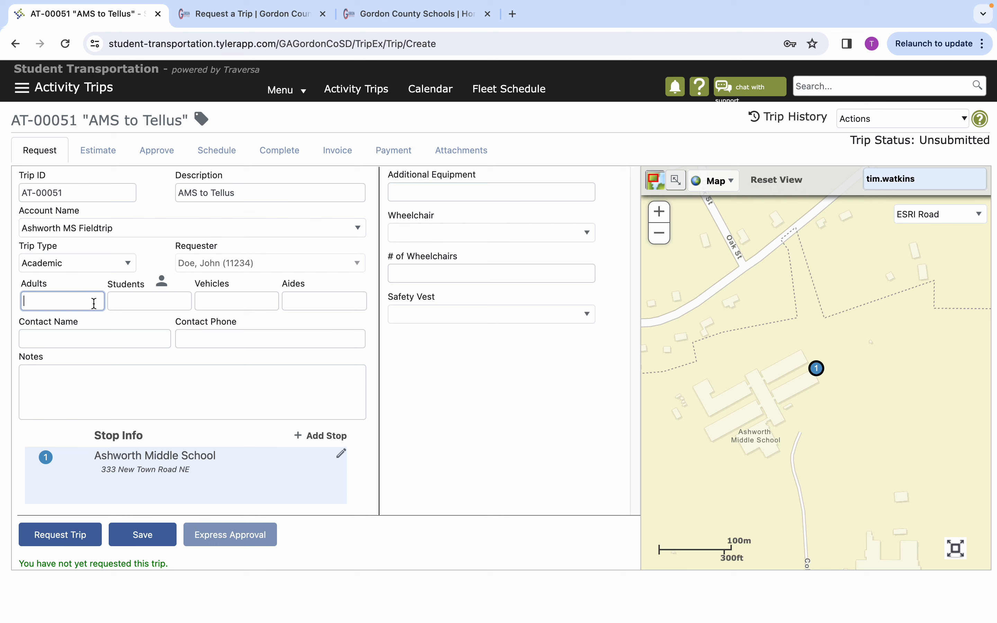
text(3)
click(136, 303)
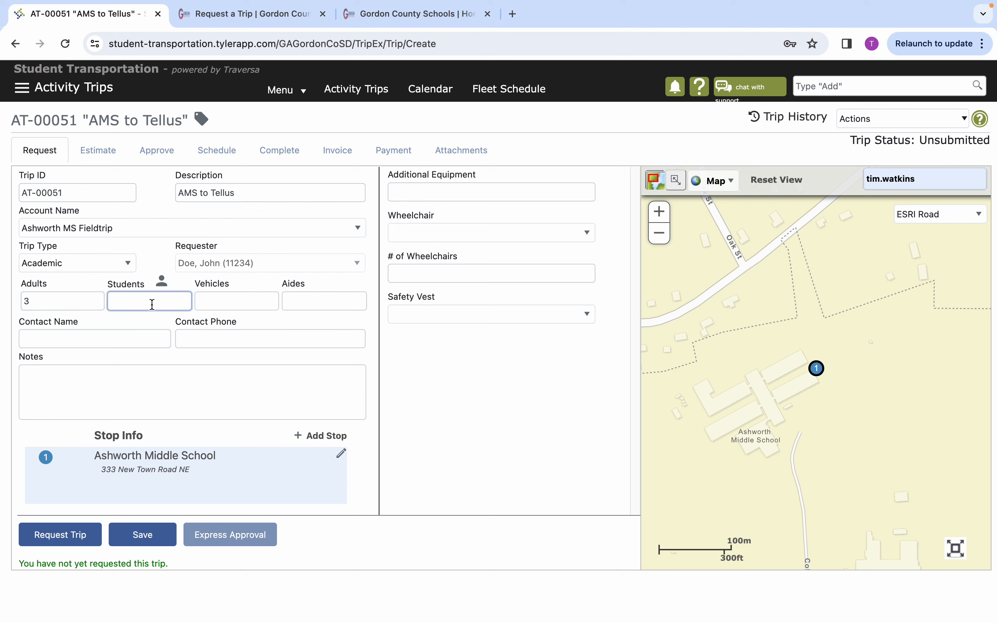
text(25)
click(225, 301)
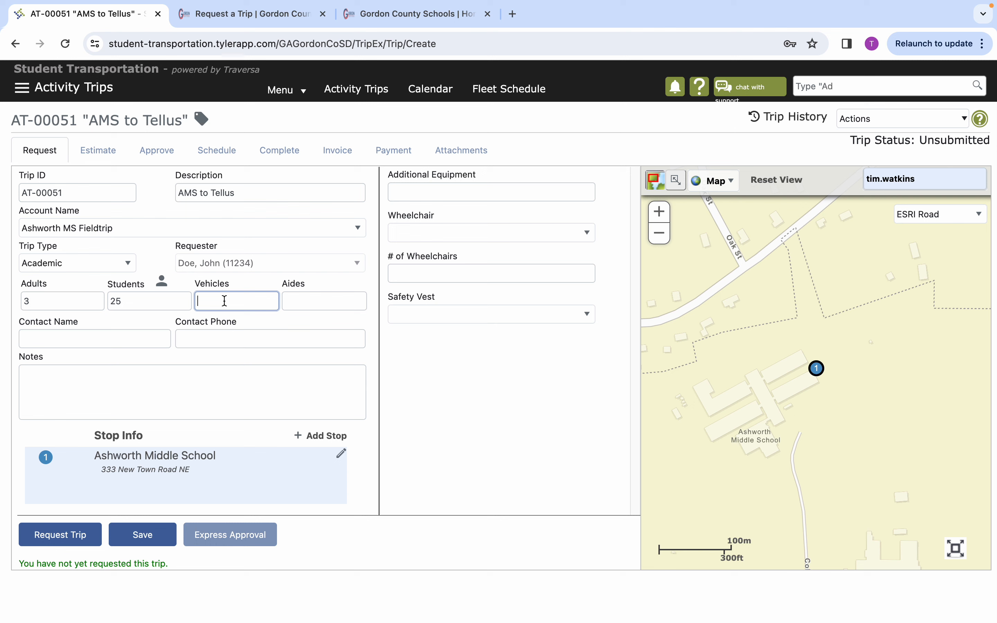
text(1)
click(310, 301)
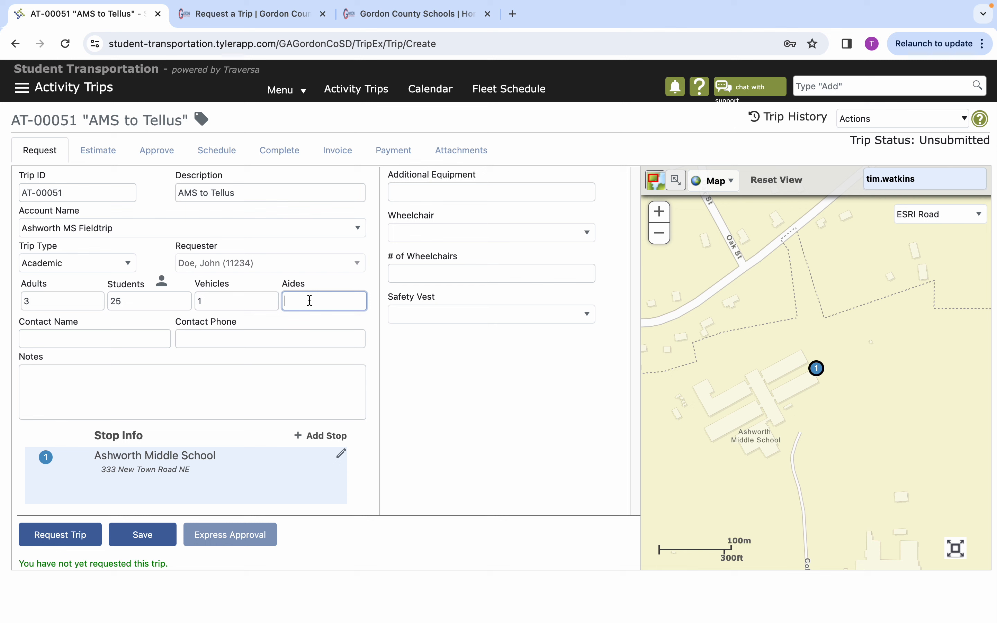
text(0)
- Set Wheelchair to No, the number of wheelchairs to 0 and Safety Vest to No
click(489, 188)
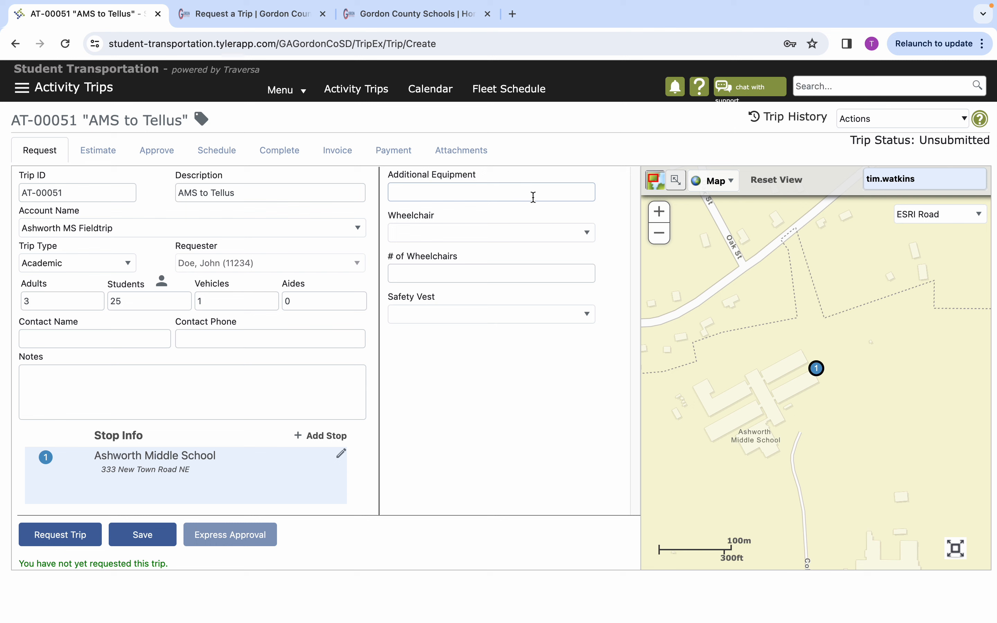
click(518, 239)
click(448, 271)
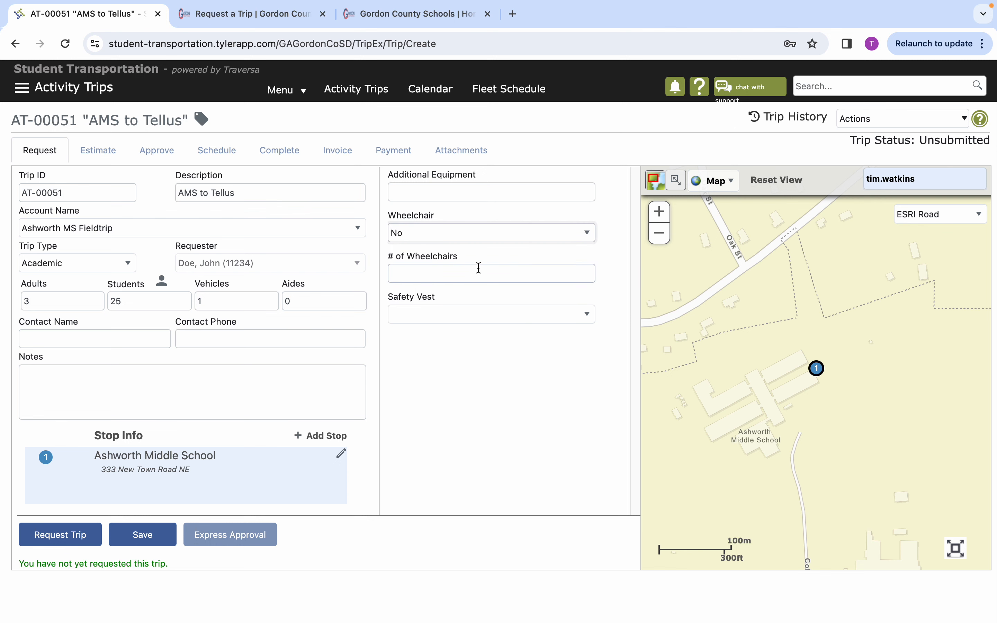
click(479, 270)
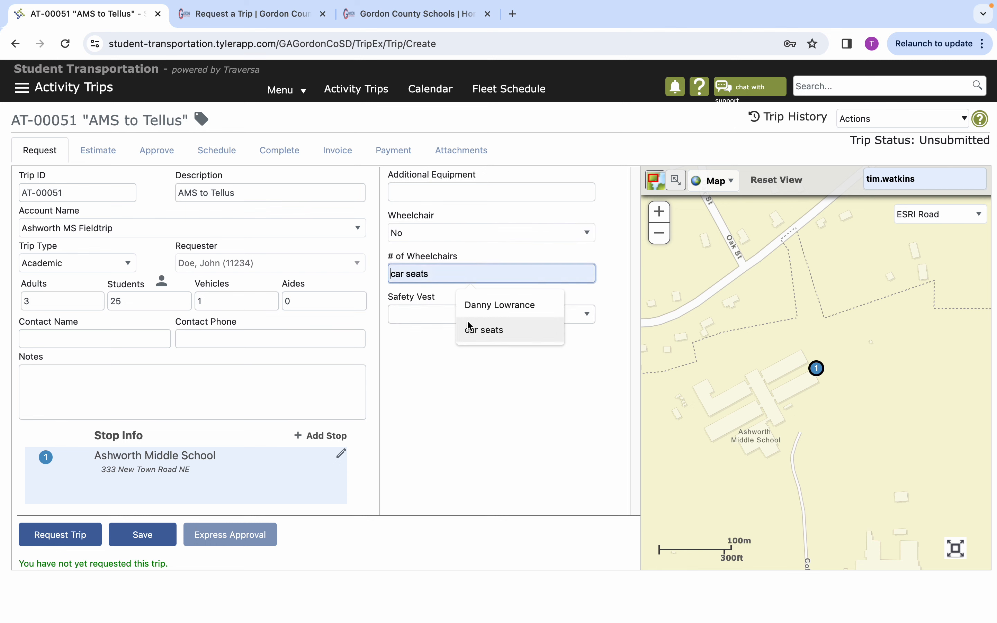
text(0)
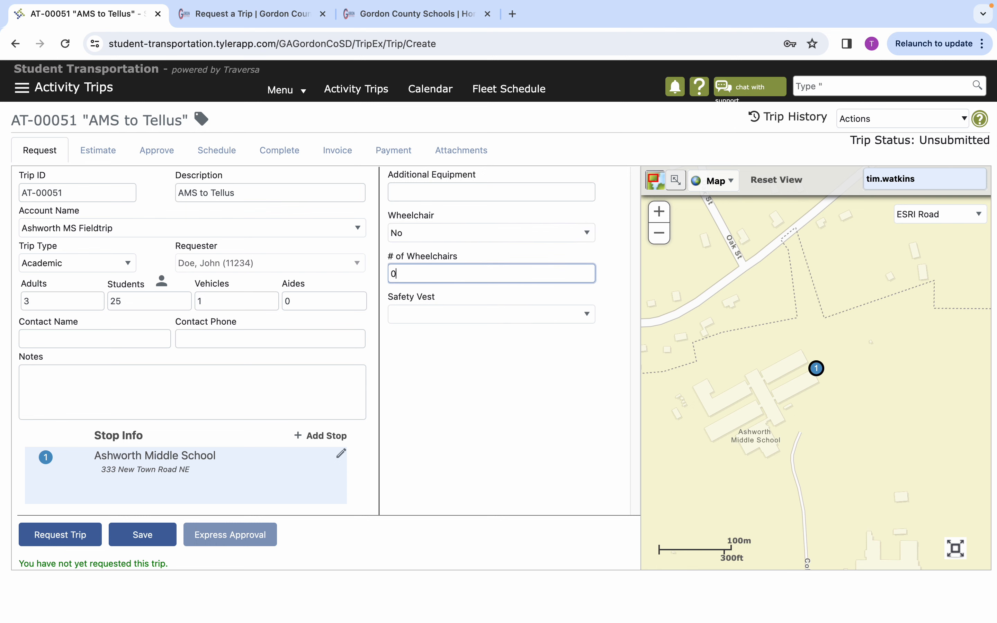
click(459, 316)
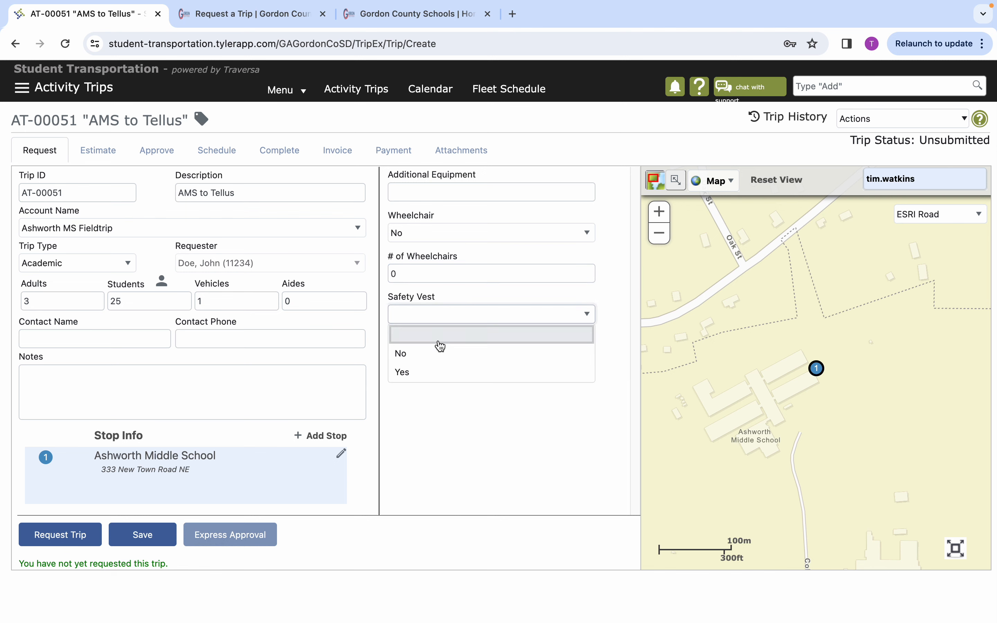
click(441, 351)
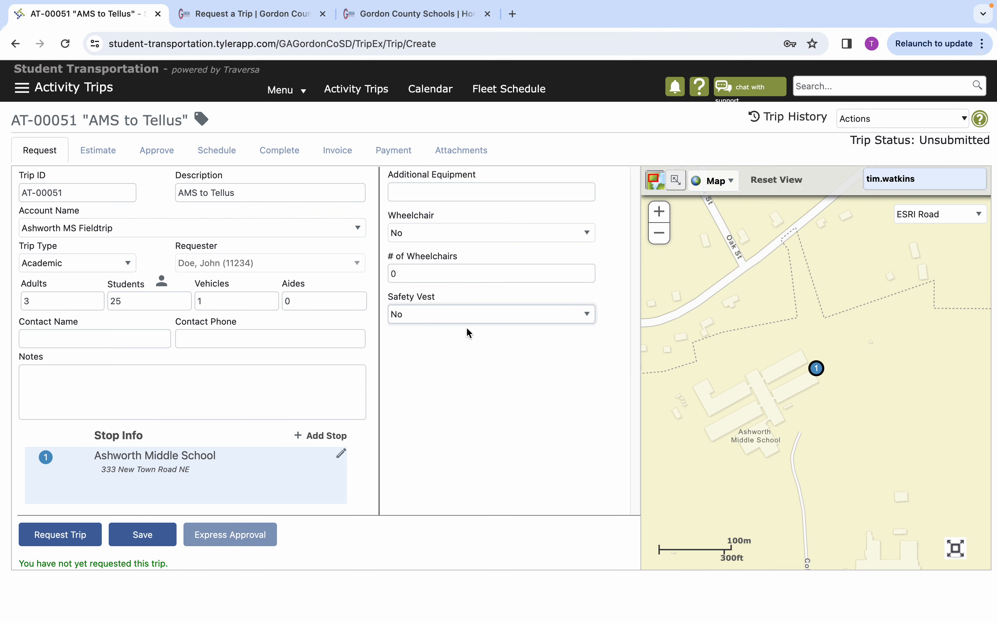
- Fill in the trip contact's full name and phone number
click(108, 338)
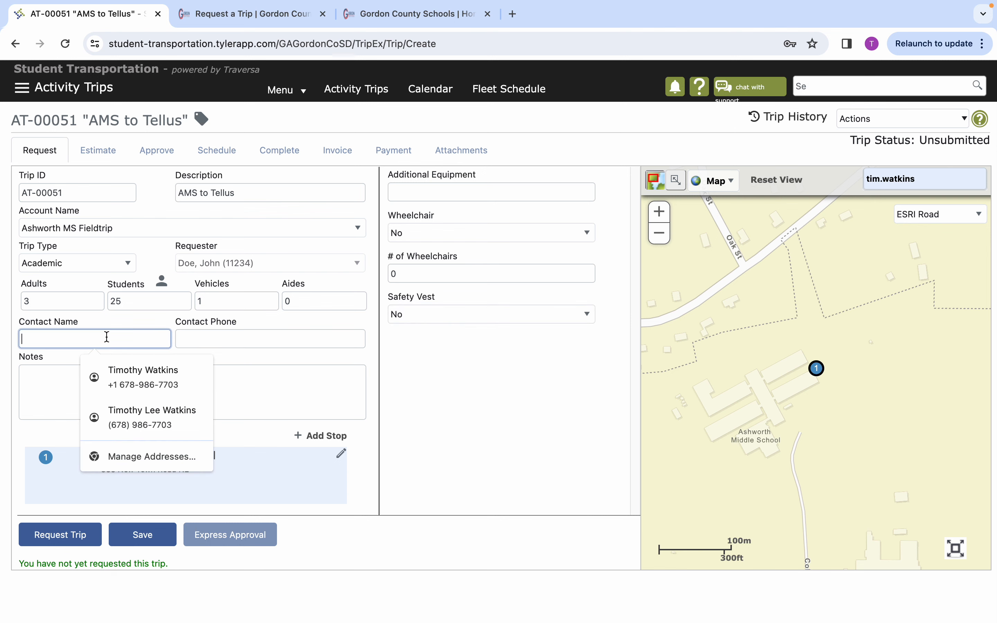
text(Jhn)
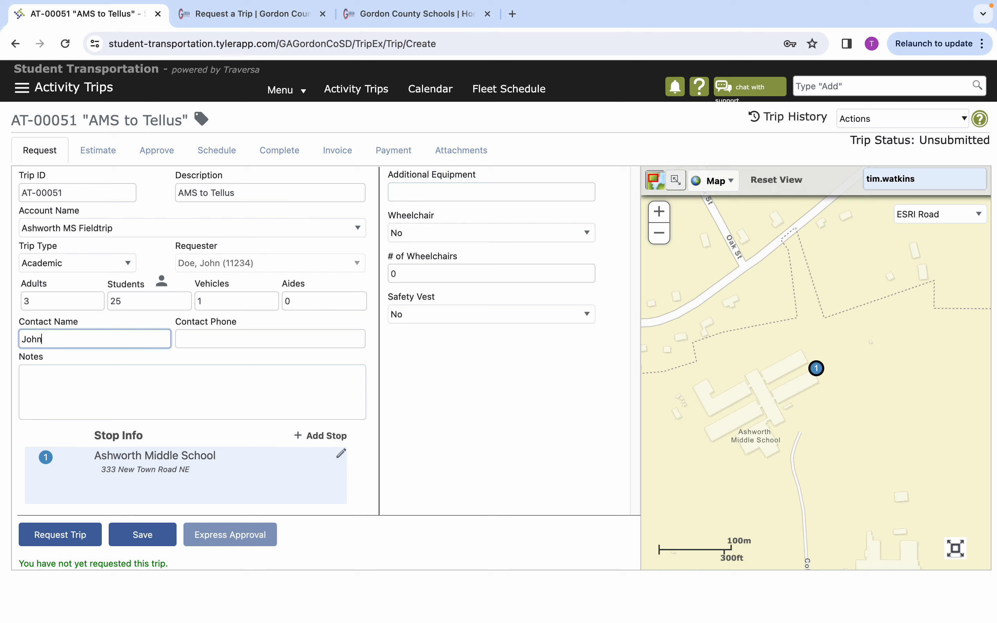
click(210, 335)
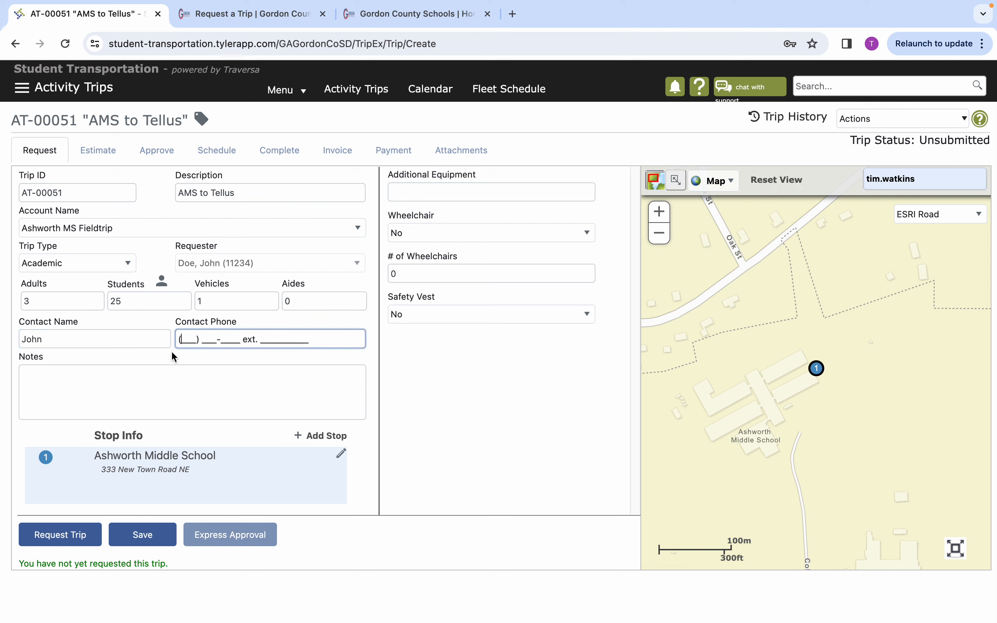
click(145, 340)
text(Doe)
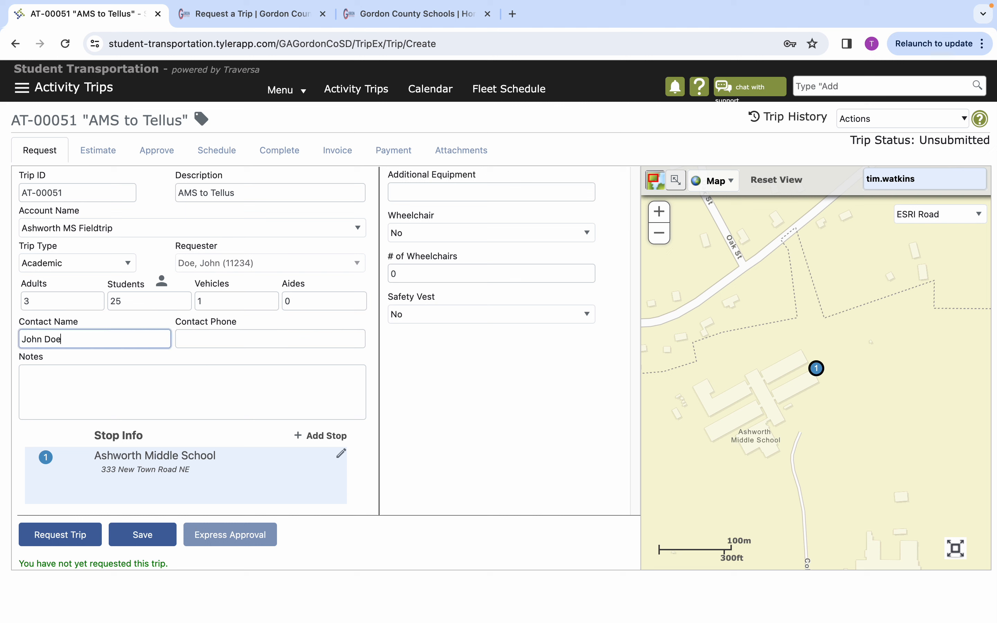
click(210, 342)
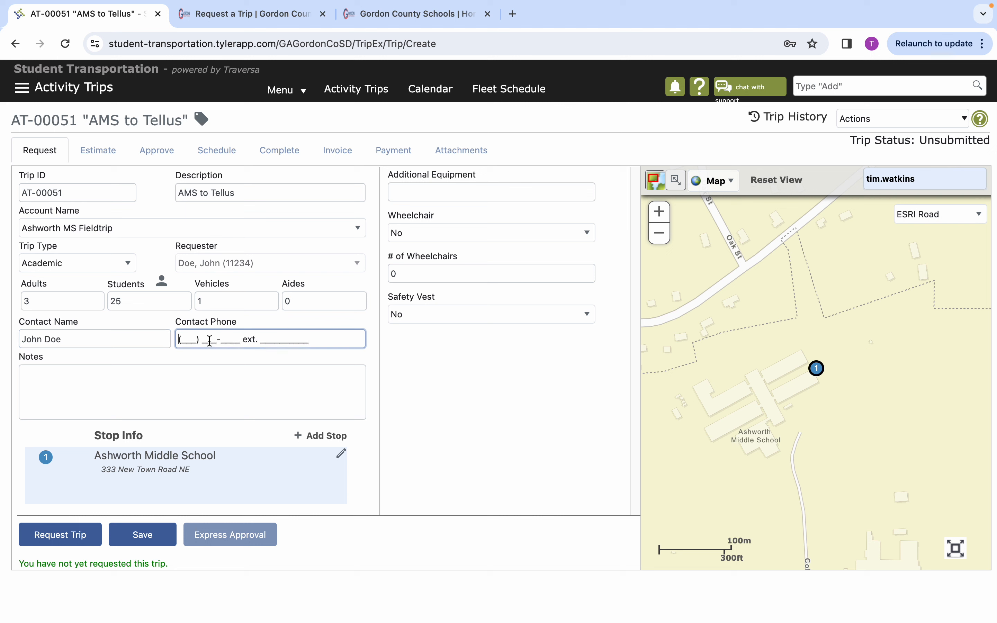
text(555) 555-5555 ext.)
- Enter the trip note "No driver needed. Will drive myself."
click(151, 373)
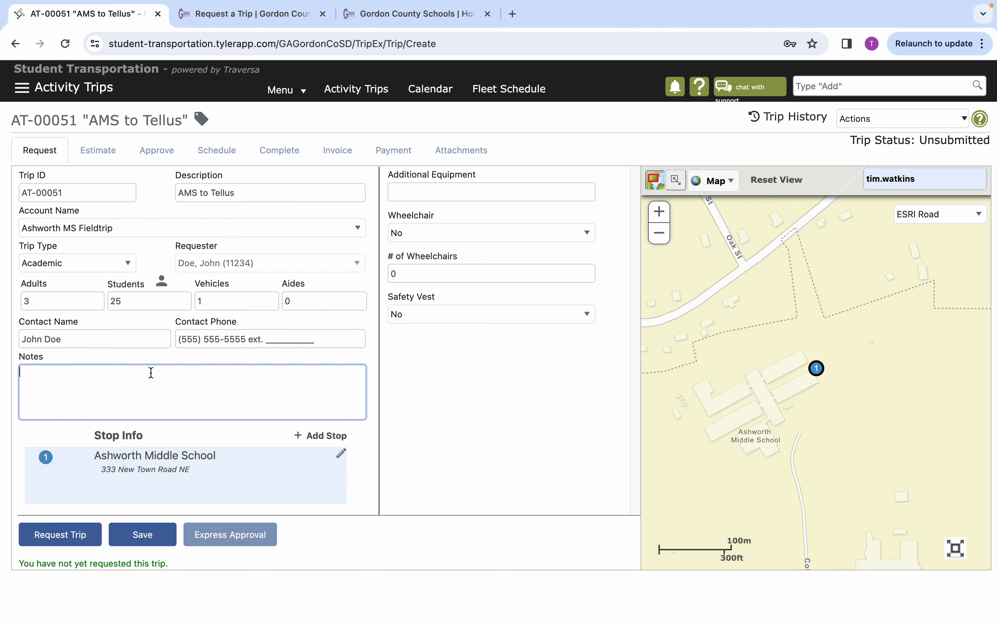
text(No driver needed. Will drive myse)
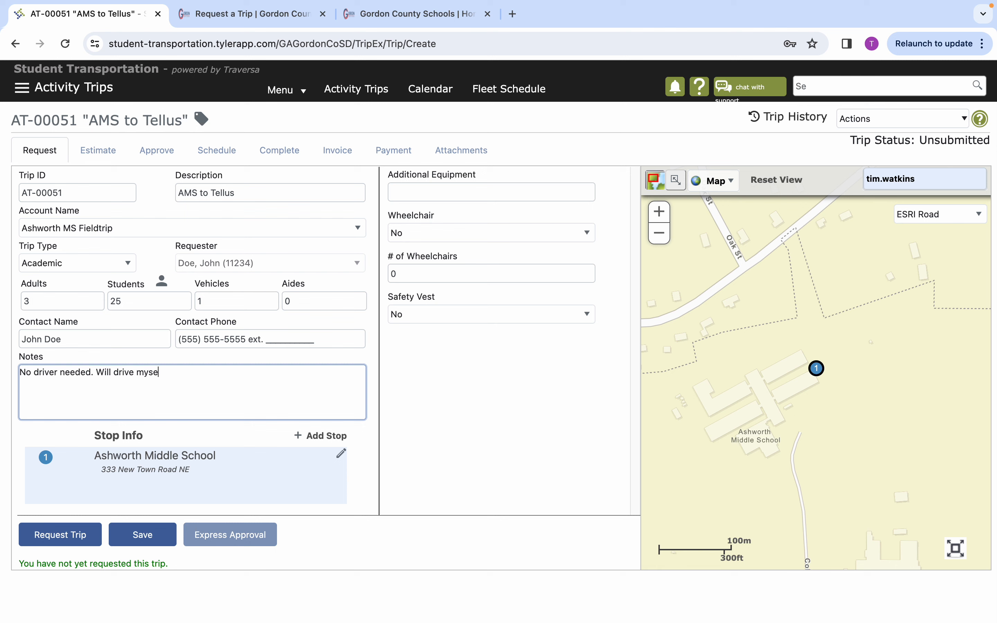
text(lf.)
- Add a second stop to the trip, searching for "Tellus" and choosing Tellus Museum in Cartersville, Georgia
click(314, 439)
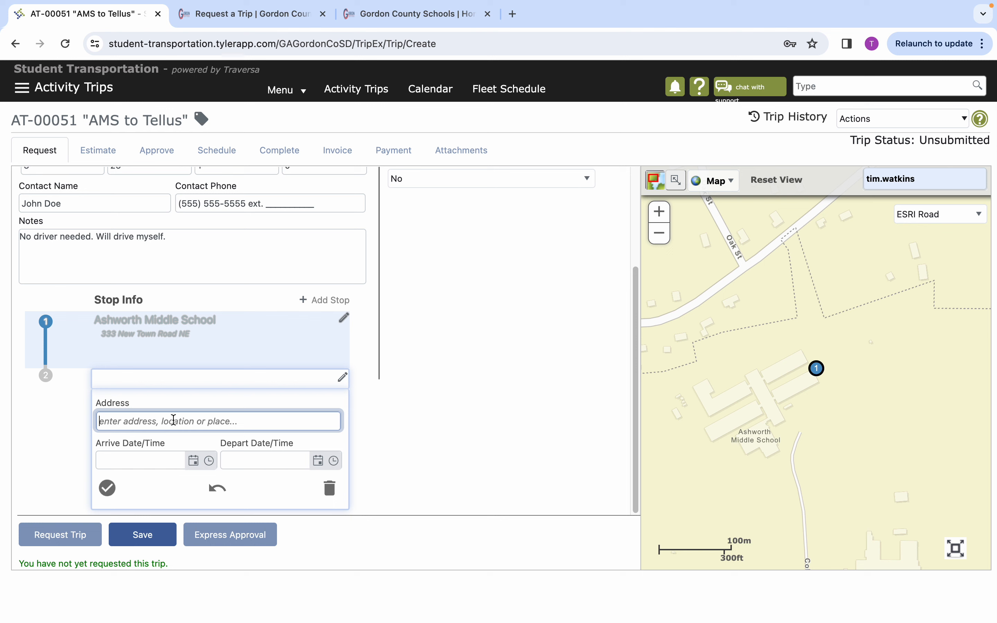
text(Tellus)
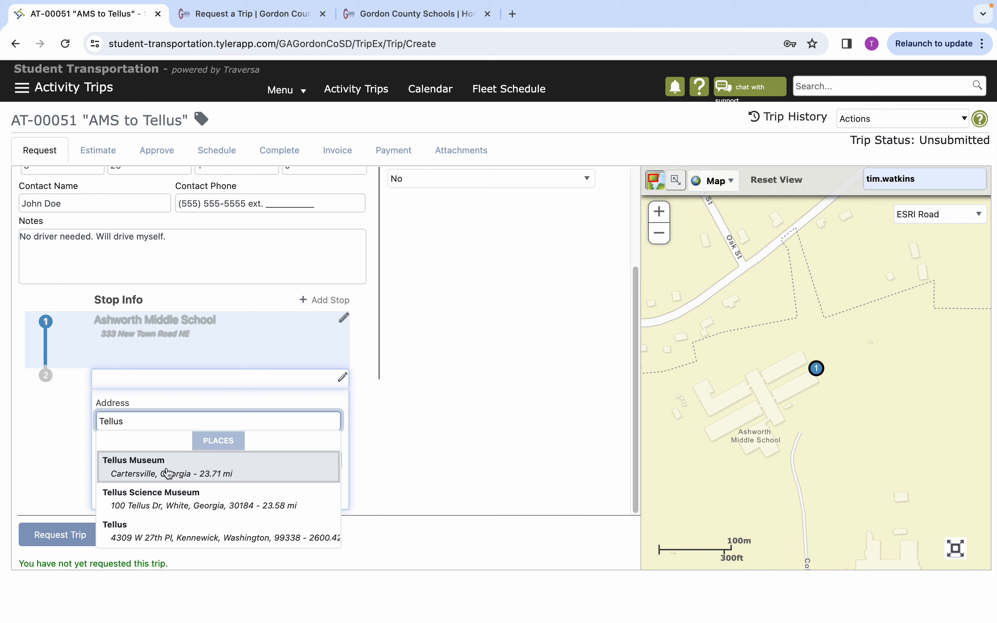
click(182, 469)
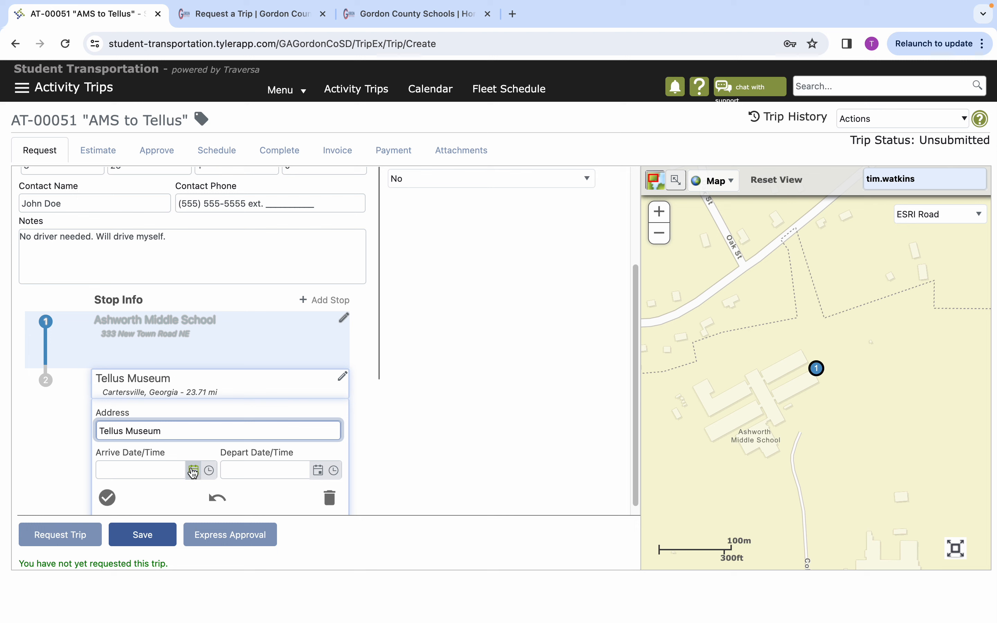
- Set the Tellus Museum stop's arrival to 6/20/2024 at 9:00 AM
click(192, 471)
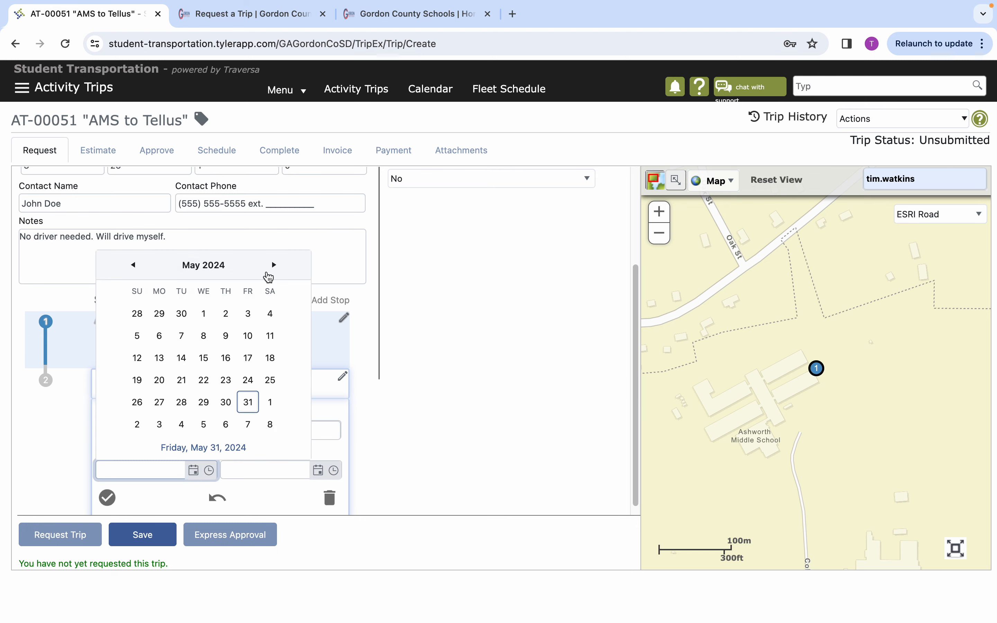
click(274, 265)
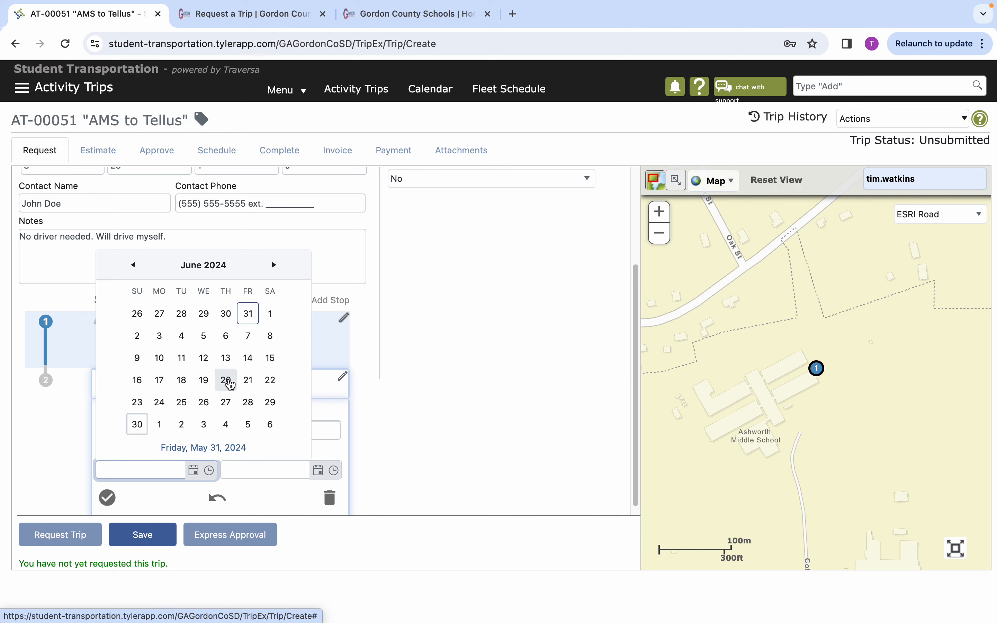
click(226, 380)
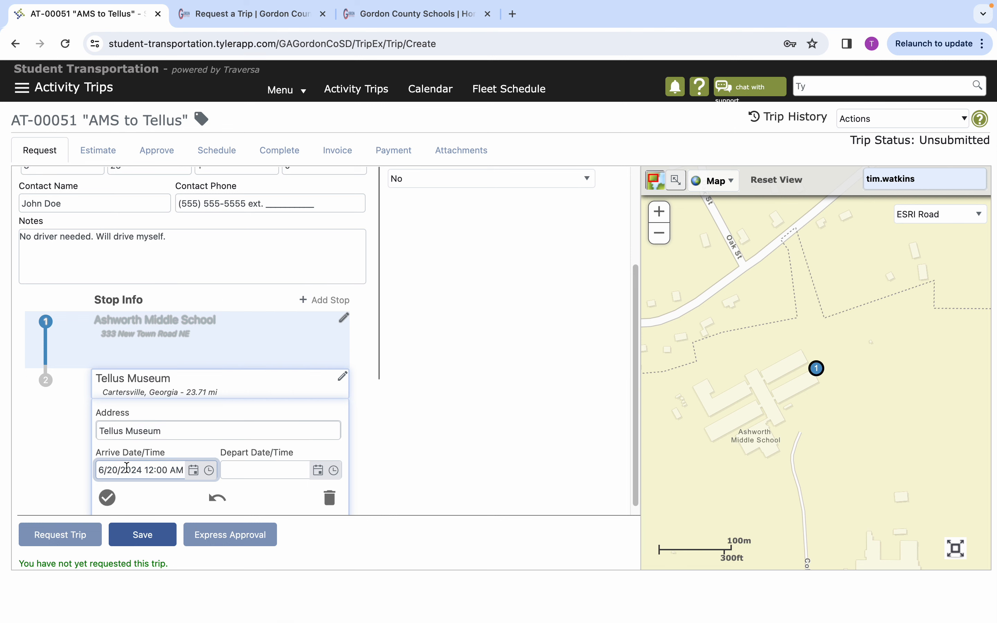
click(210, 470)
scroll(187, 530, down, 4)
scroll(186, 531, down, 4)
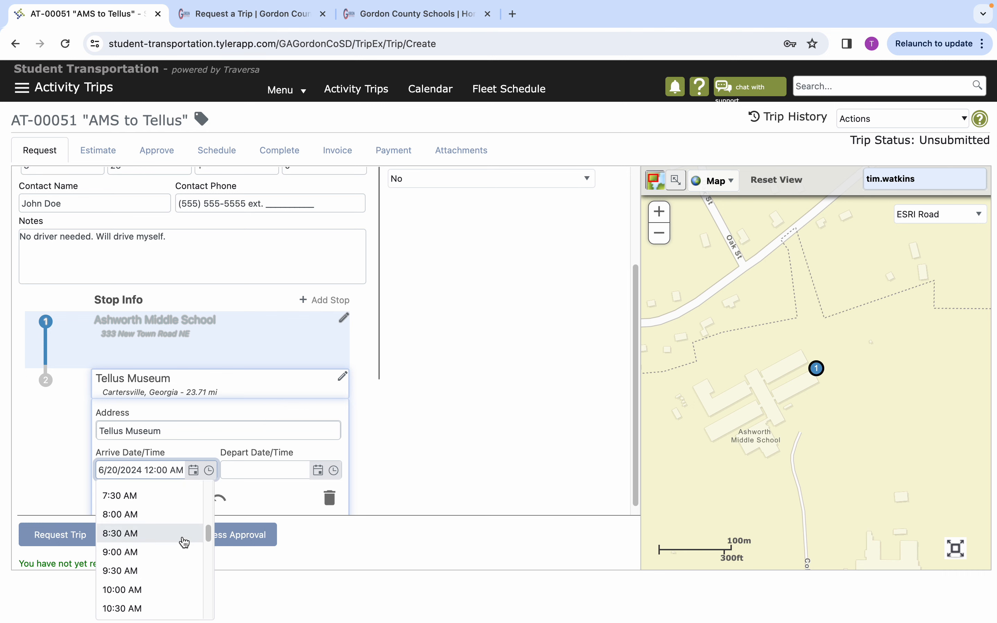
scroll(176, 535, up, 1)
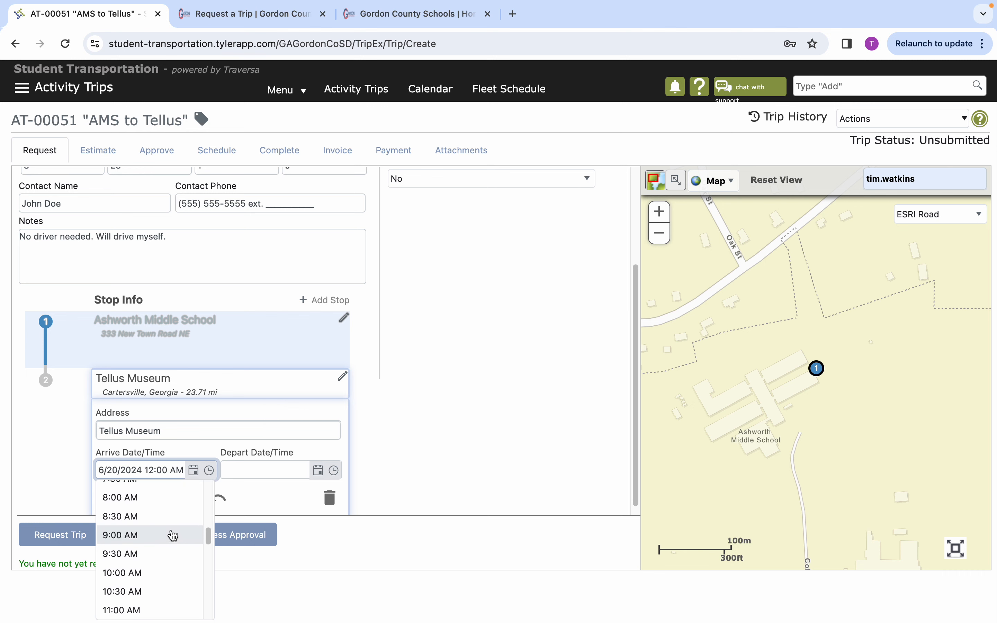
click(165, 539)
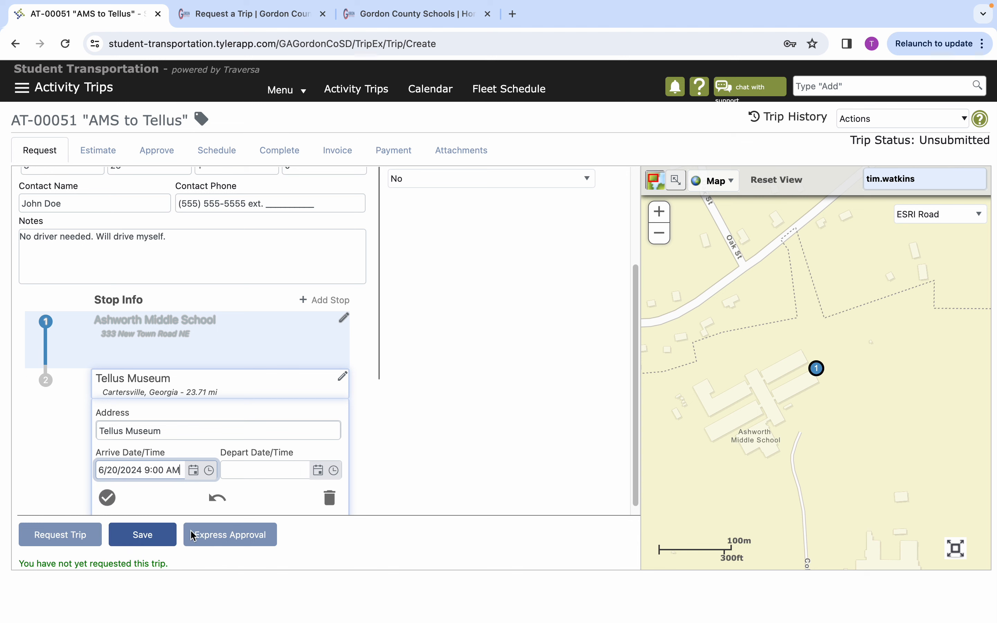
- Set the Tellus Museum stop's departure to 6/20/2024 at 2:30 PM and accept the stop
click(288, 470)
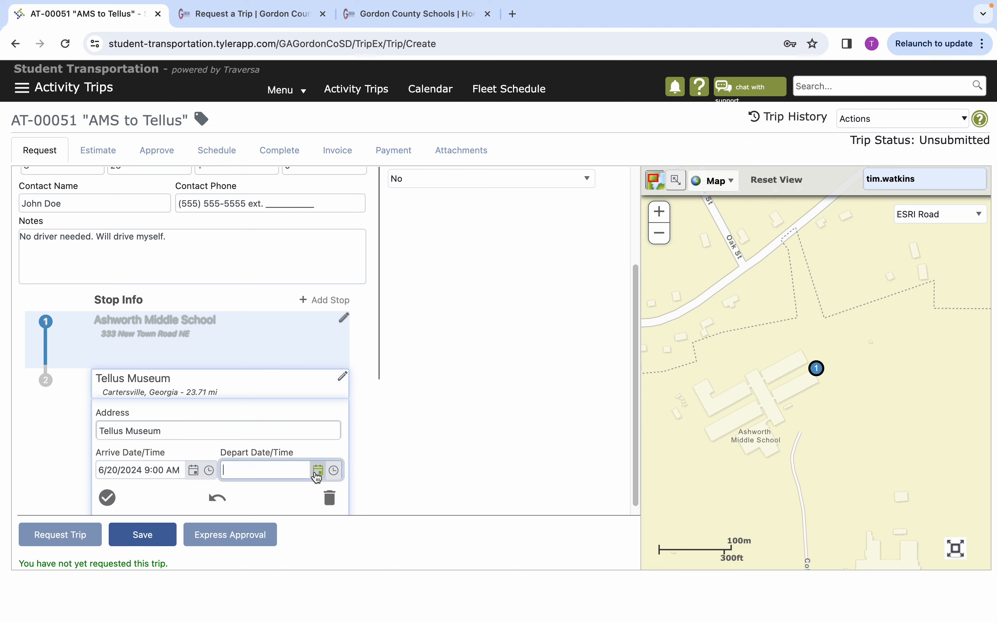
click(319, 470)
click(398, 265)
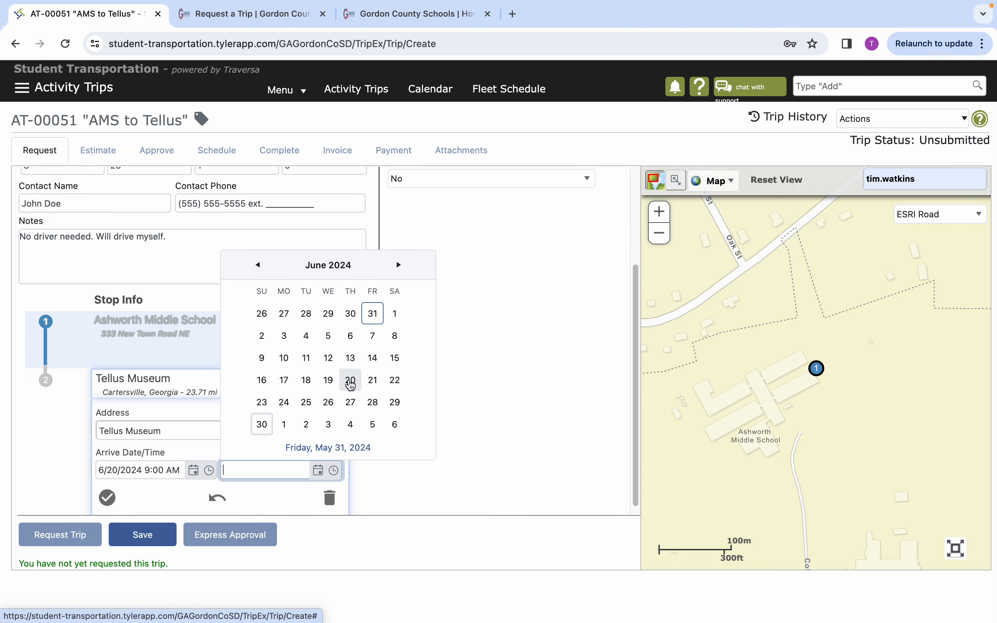
click(360, 389)
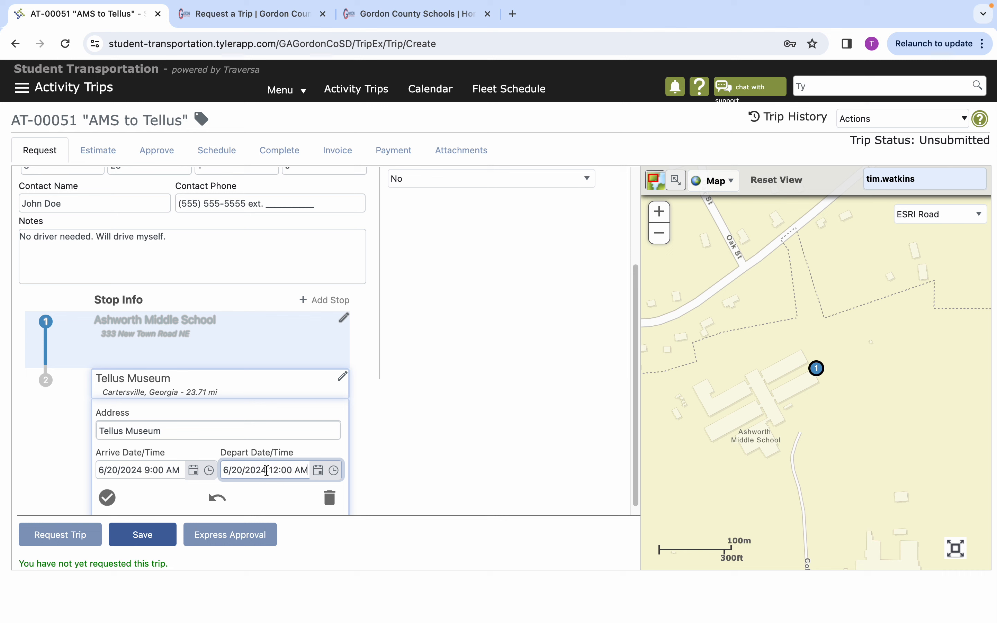
click(334, 470)
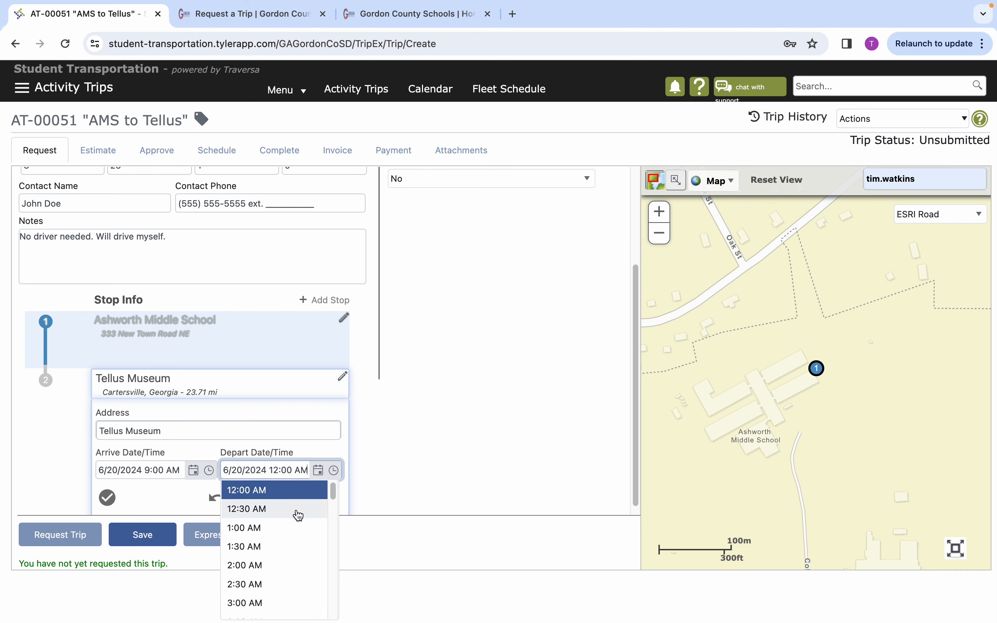
scroll(298, 515, down, 5)
scroll(298, 530, down, 8)
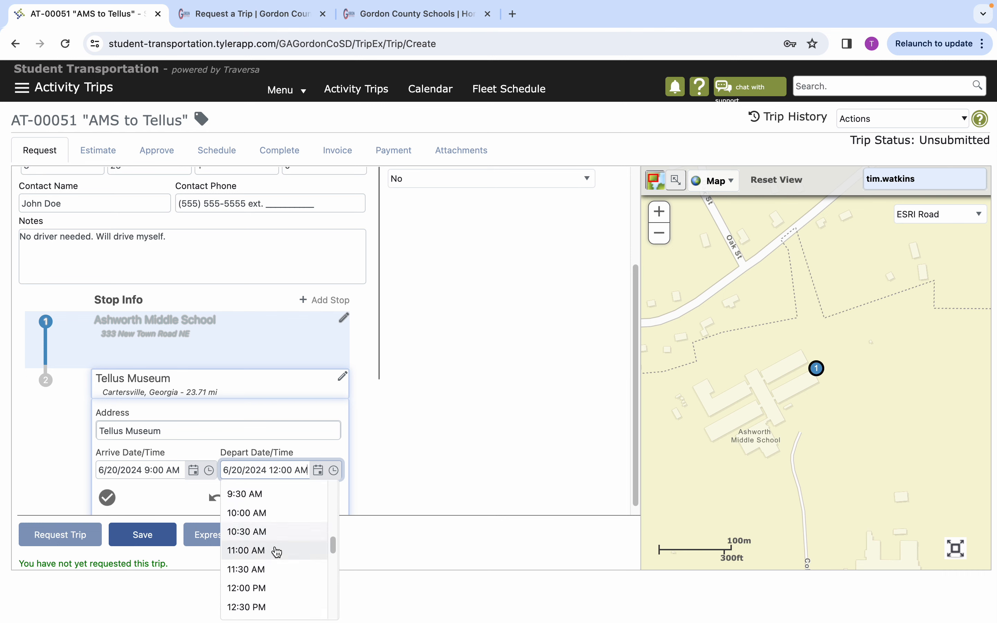
scroll(283, 559, down, 2)
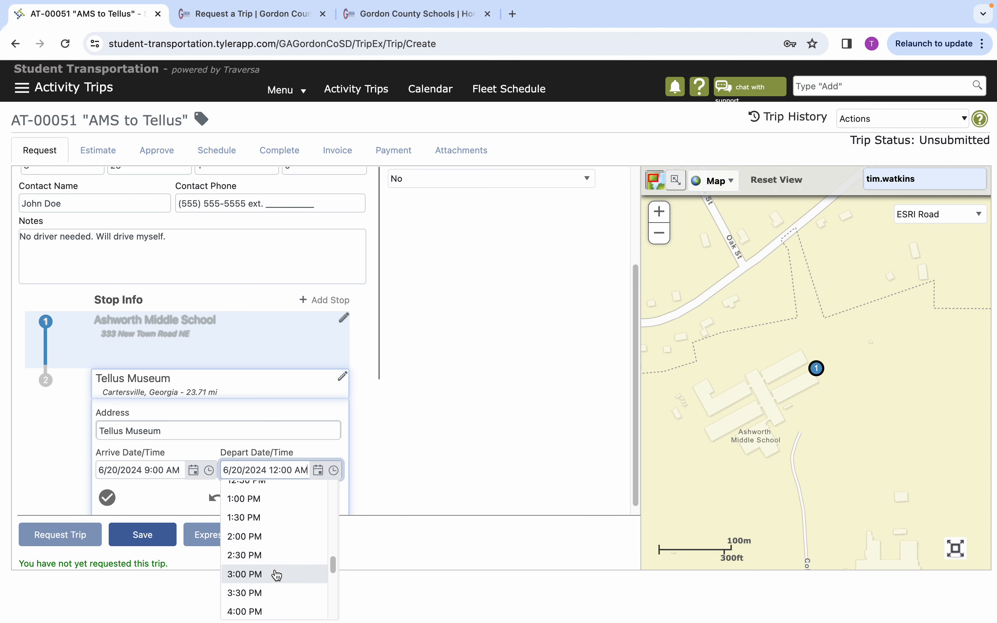
click(274, 559)
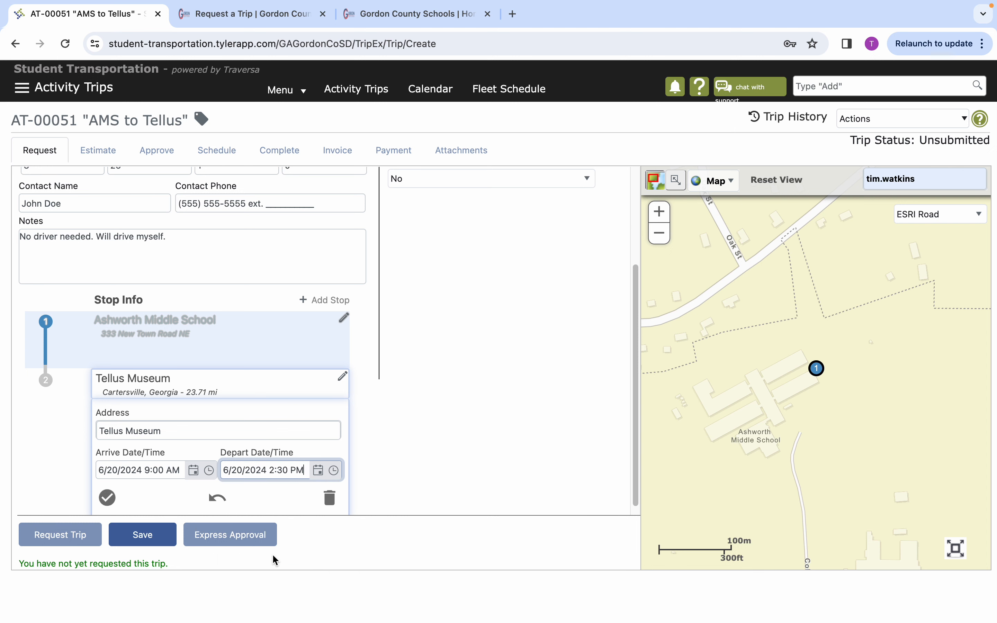
click(108, 498)
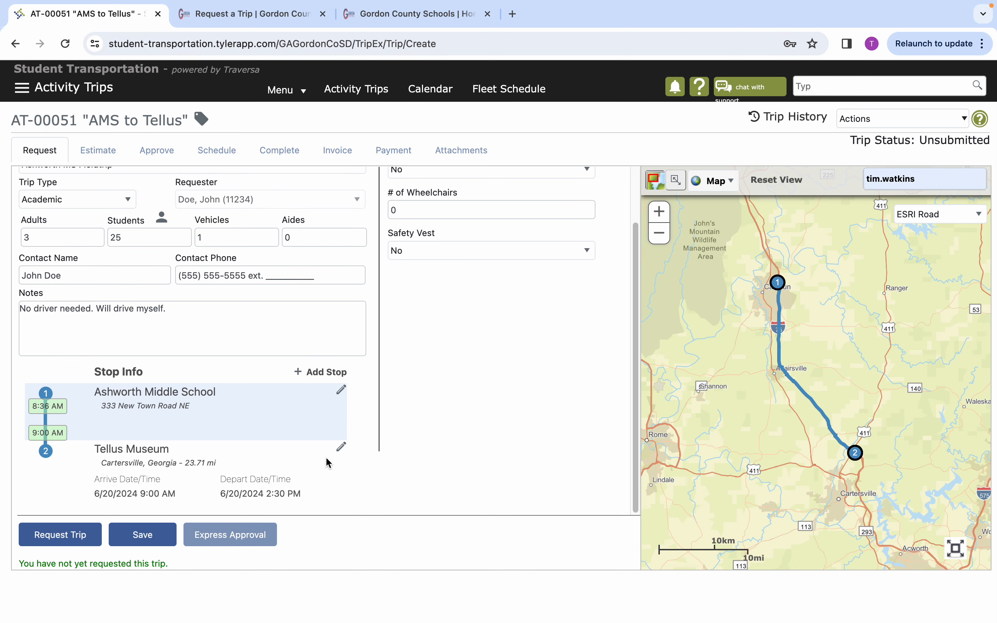
- Add a third stop for the return, searching for "Ashworth" and choosing Ashworth Middle School from the saved locations
click(322, 373)
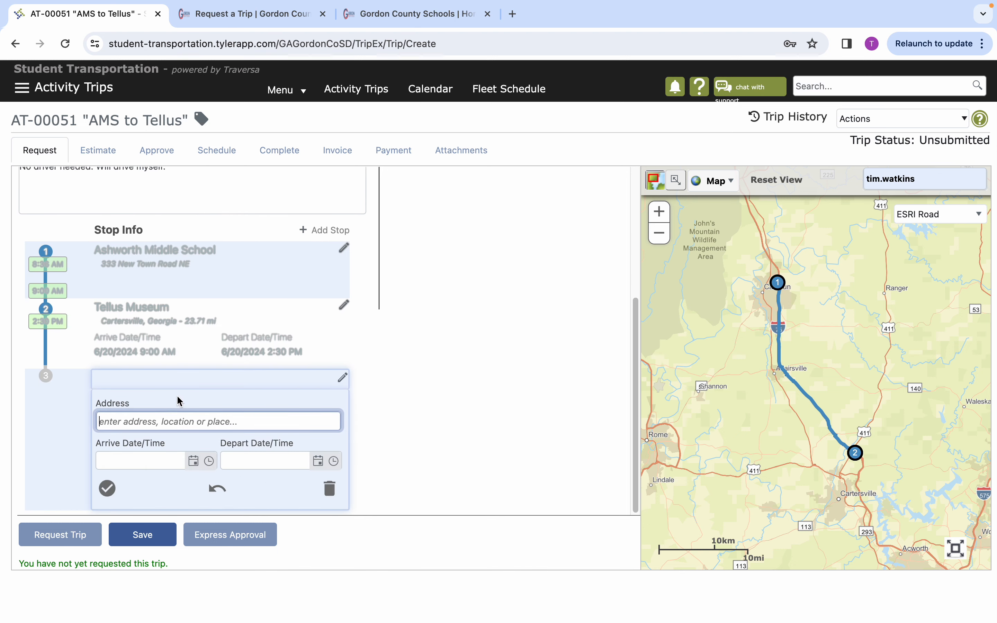
text(Ashworth)
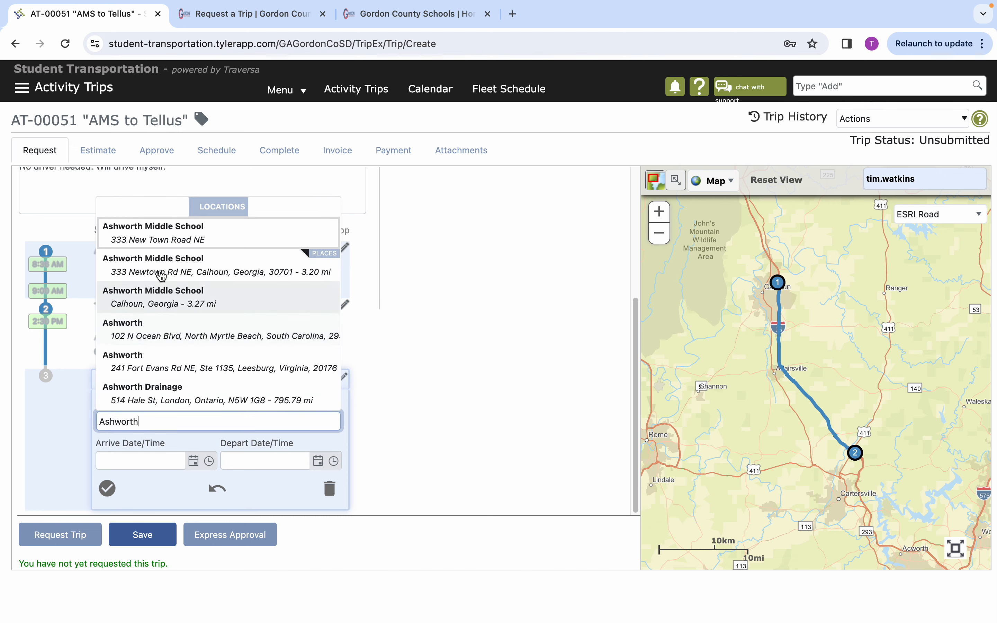
click(190, 239)
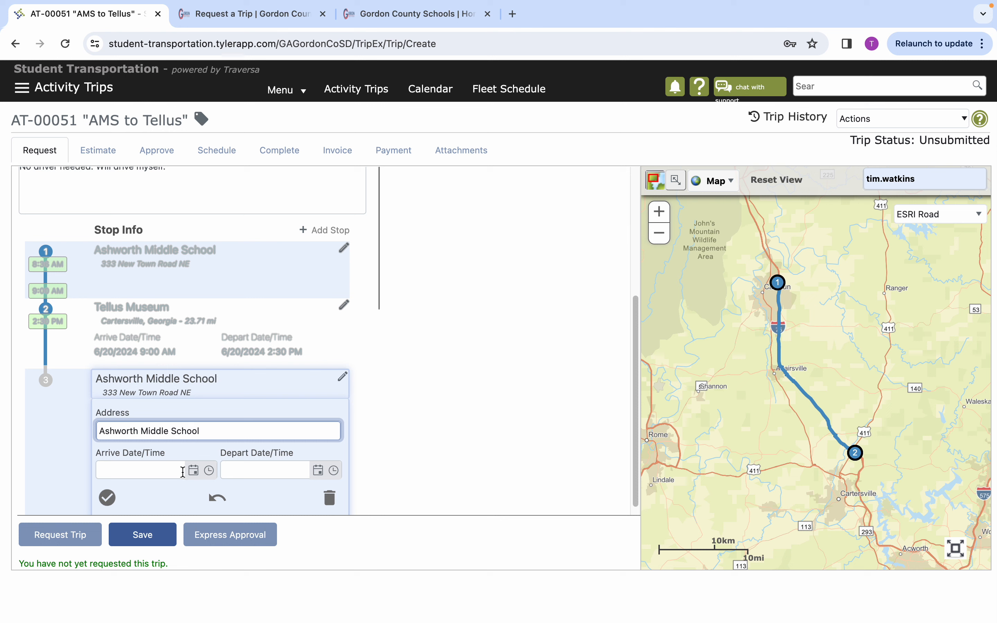
- Set the return stop's arrival at Ashworth Middle School to 6/20/2024 at 3:30 PM
click(194, 471)
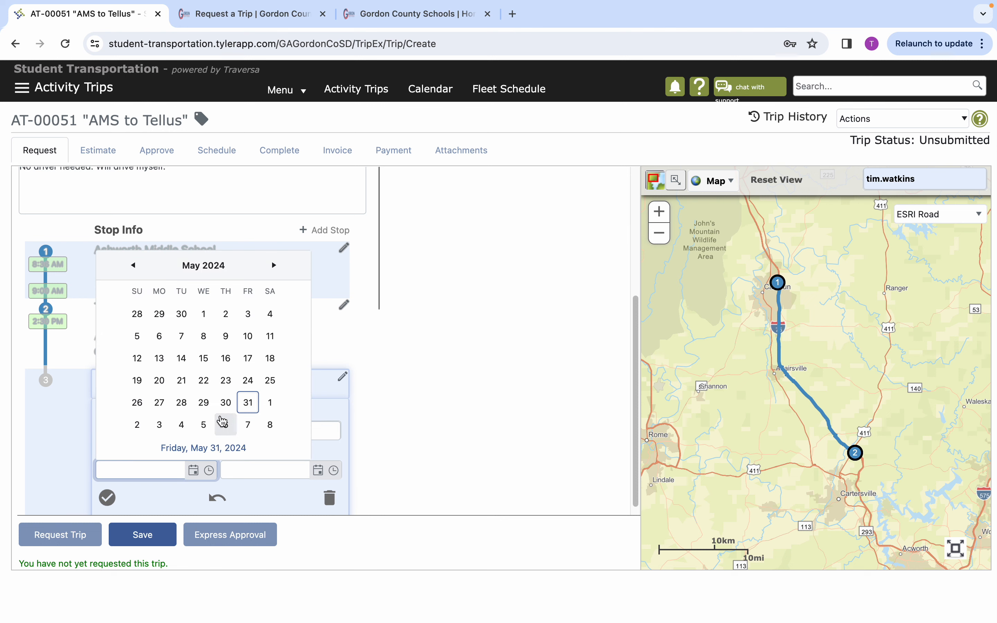
click(273, 267)
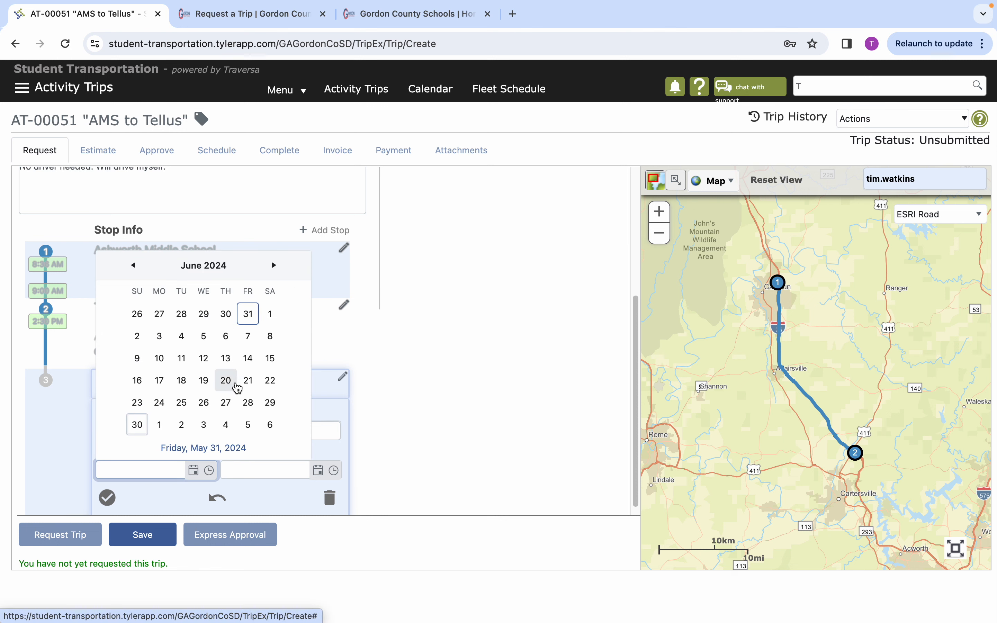
click(225, 381)
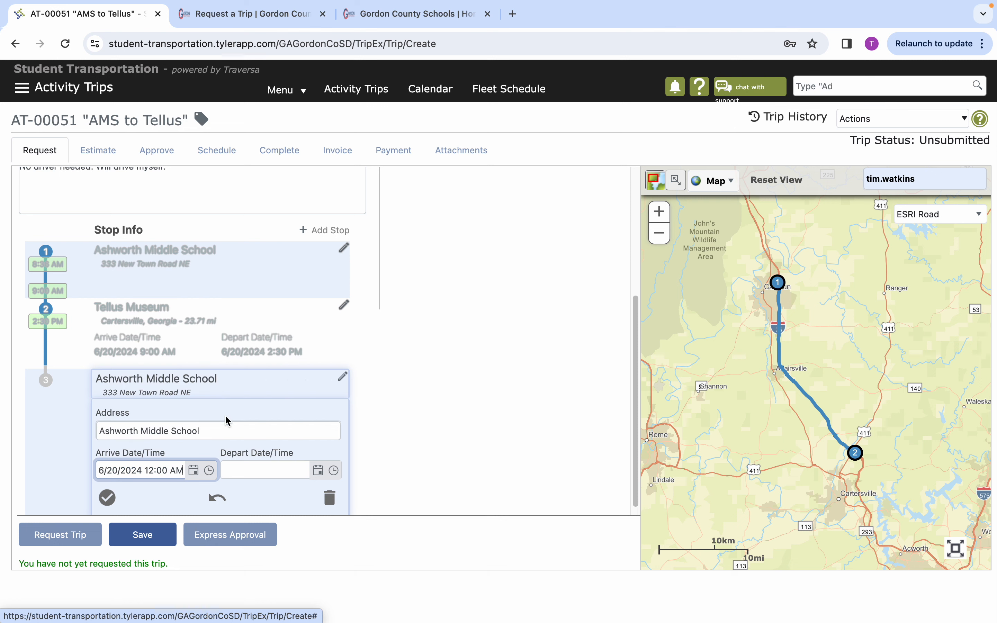
click(209, 471)
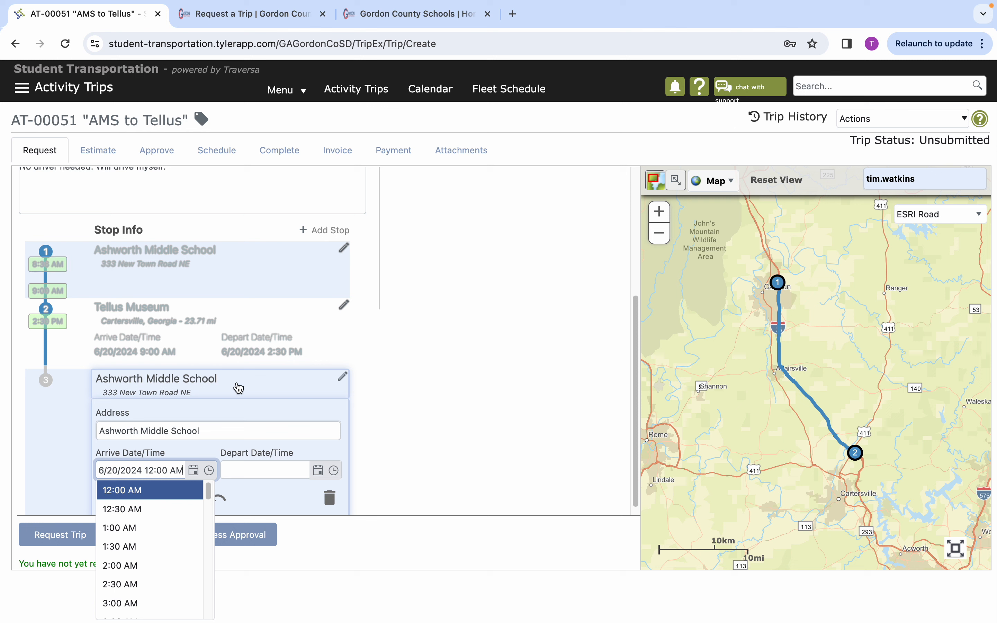
scroll(196, 536, down, 2)
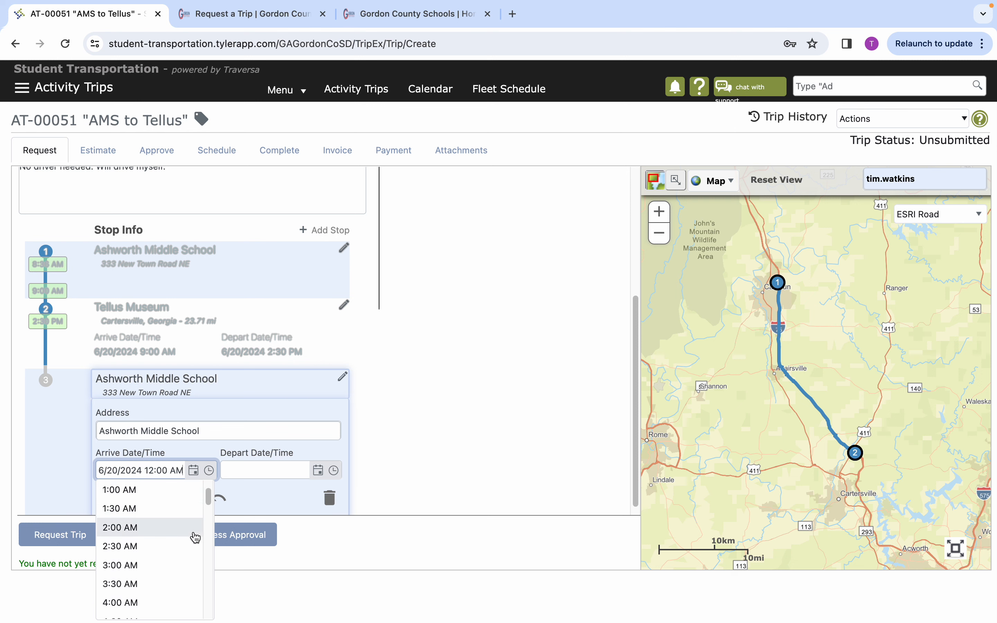
scroll(193, 536, down, 3)
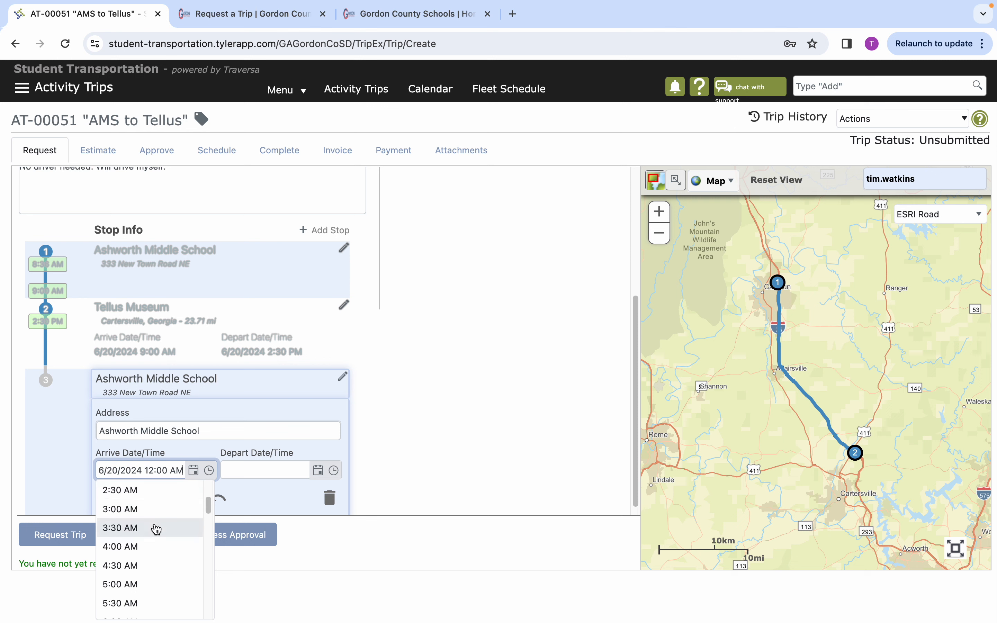
scroll(154, 531, down, 20)
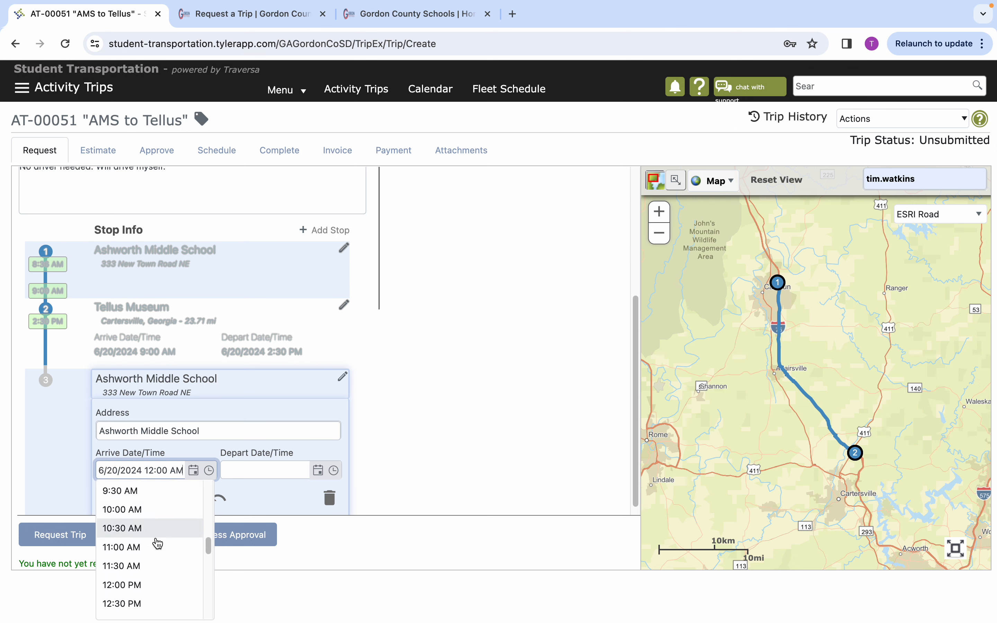
click(160, 565)
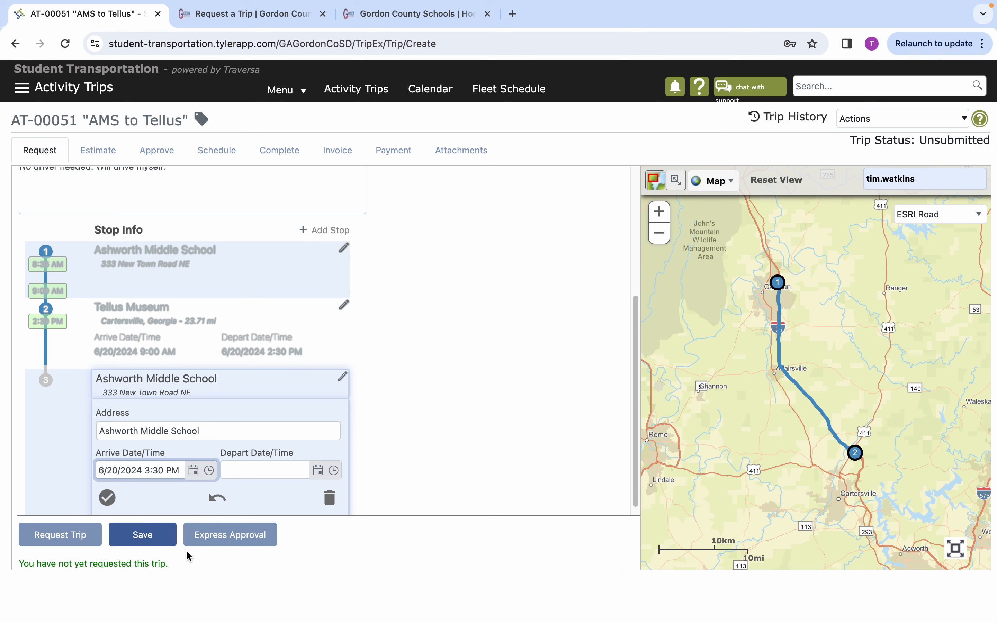
- Set the return stop's departure from Ashworth Middle School to 6/20/2024 at 3:30 PM and accept the stop
click(318, 470)
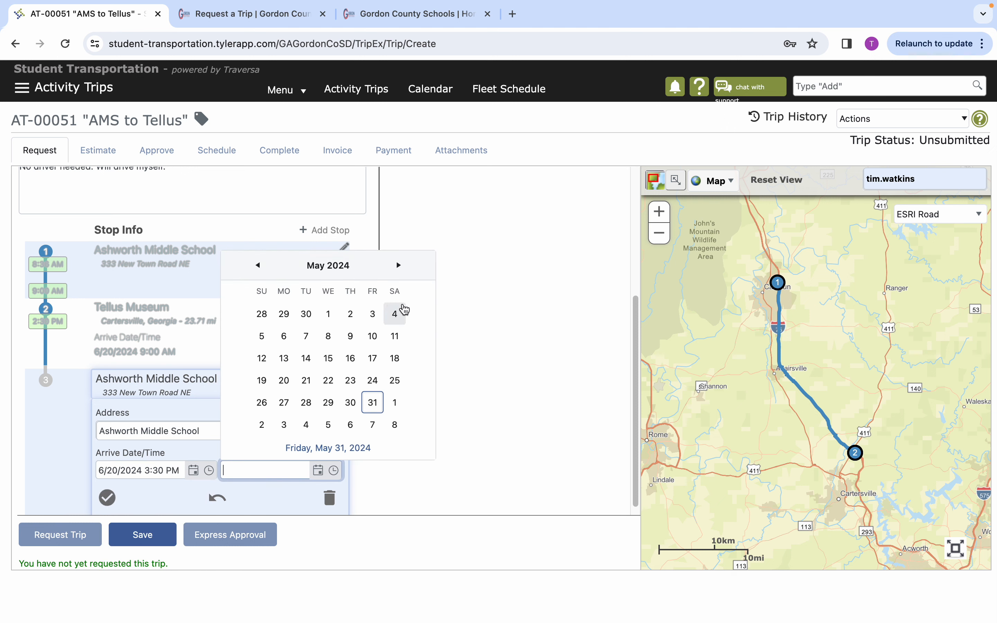
click(398, 264)
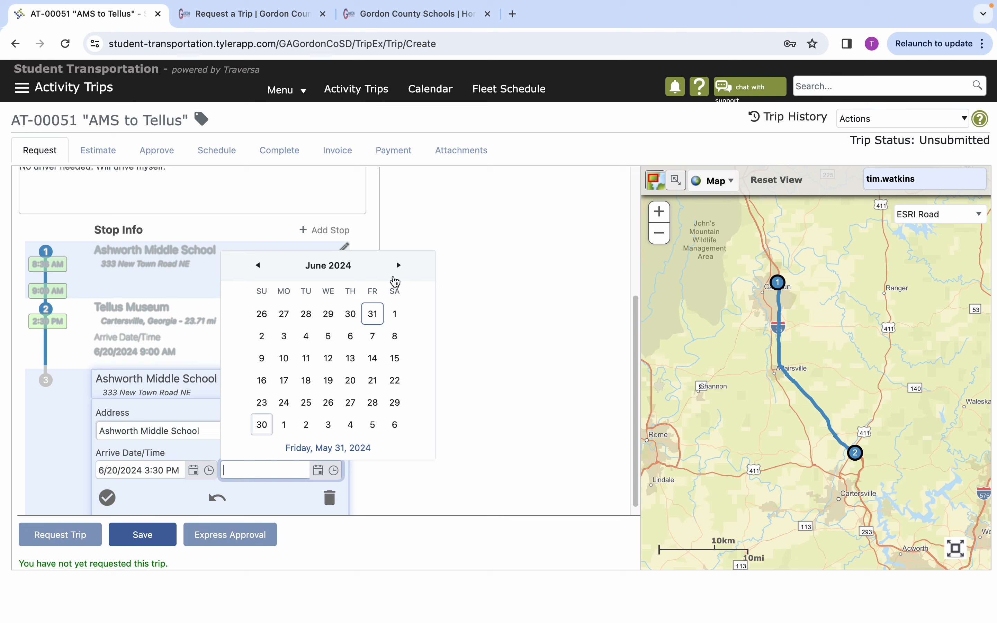
click(350, 380)
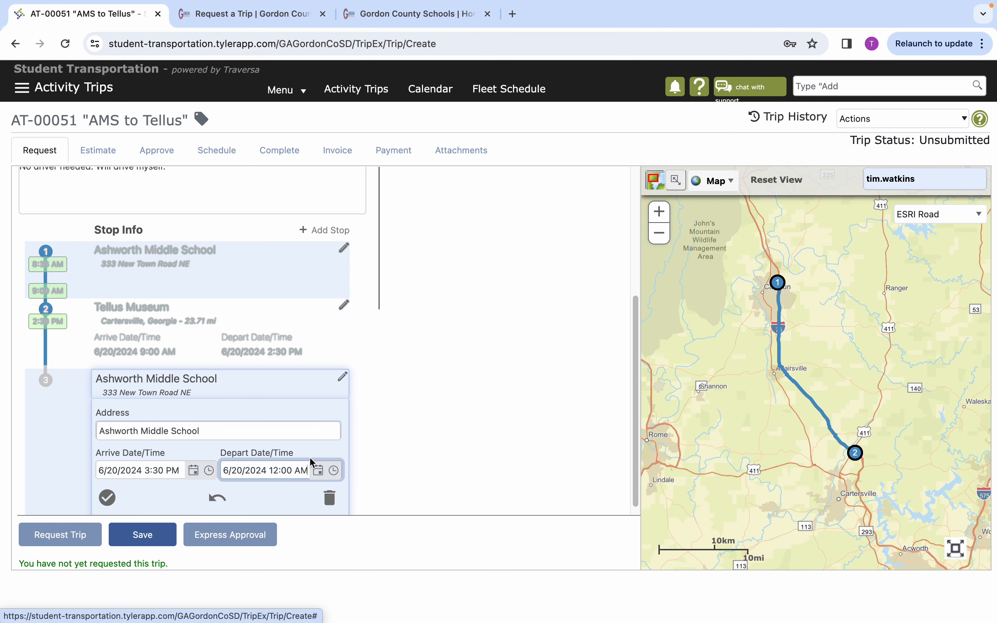
click(332, 471)
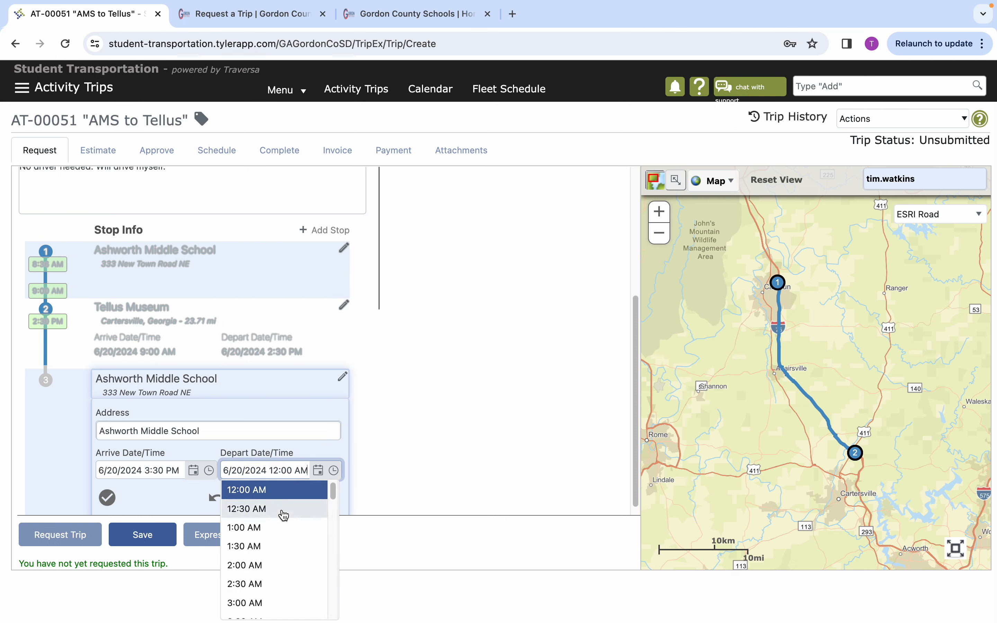
scroll(280, 536, down, 3)
scroll(289, 542, down, 6)
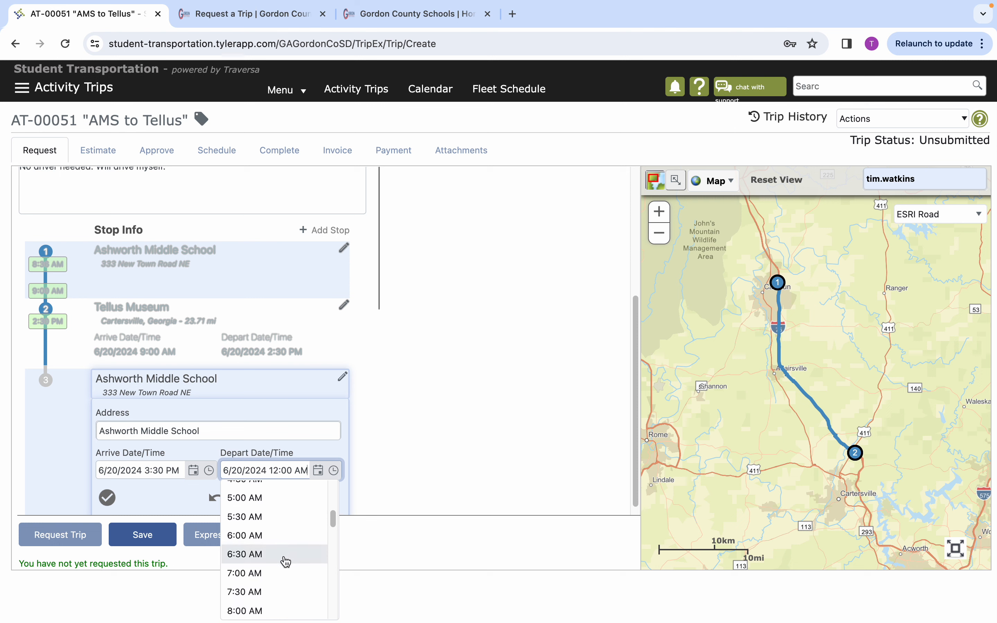
scroll(284, 564, down, 5)
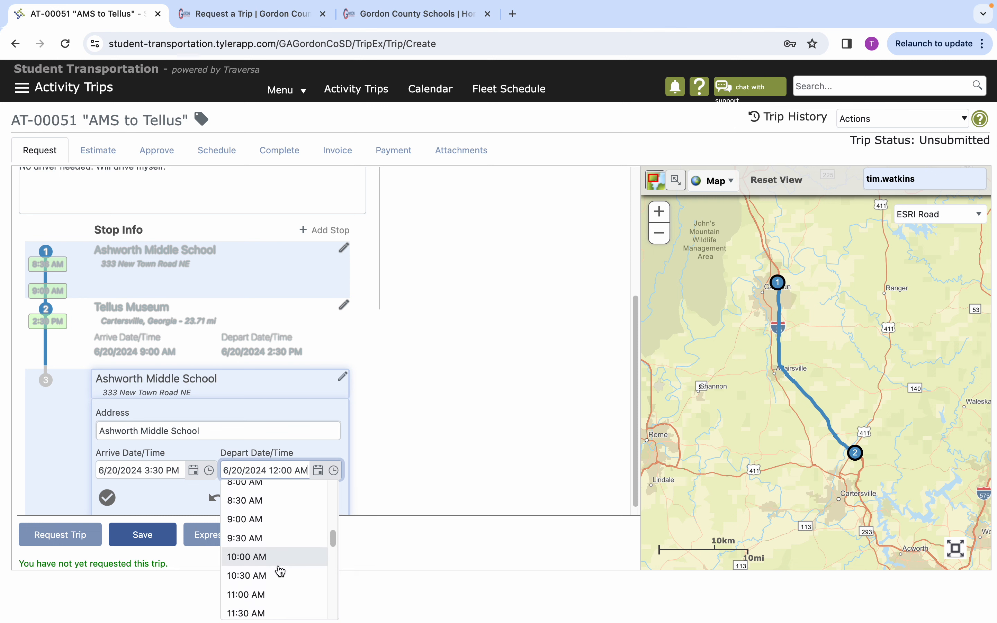
scroll(280, 572, down, 4)
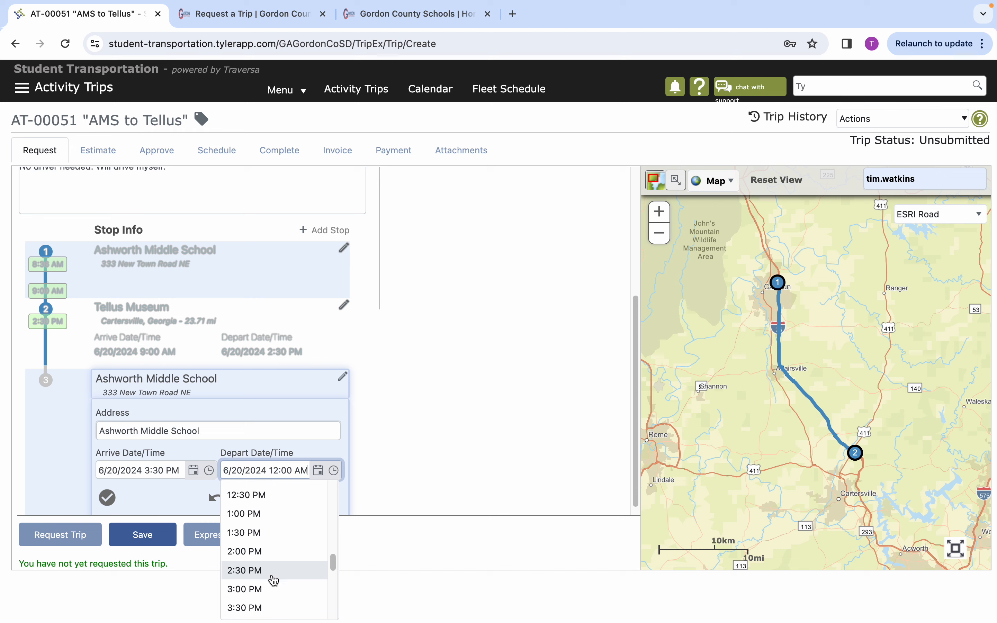
click(258, 606)
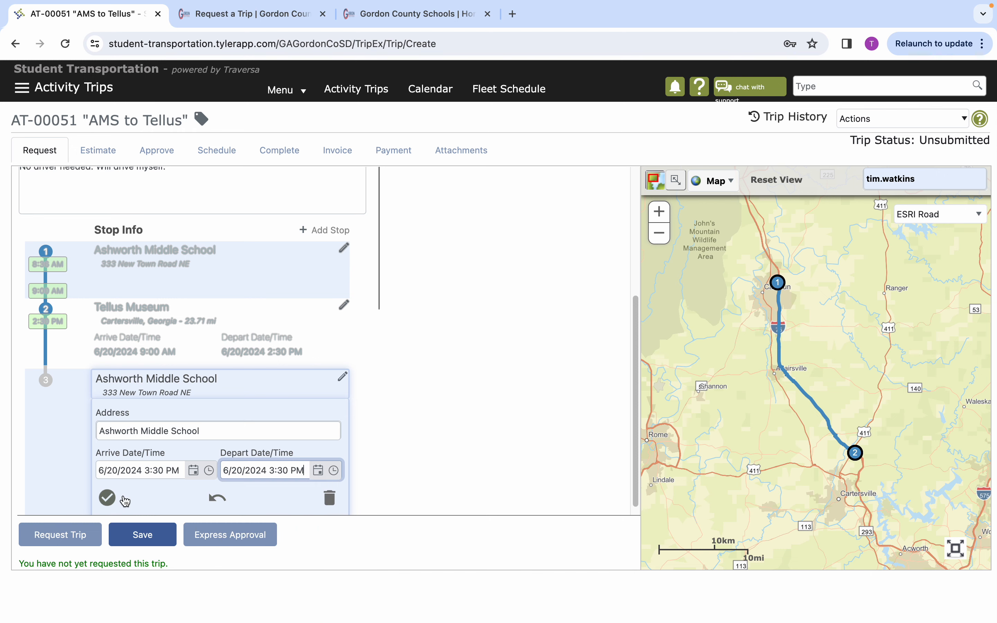
click(108, 498)
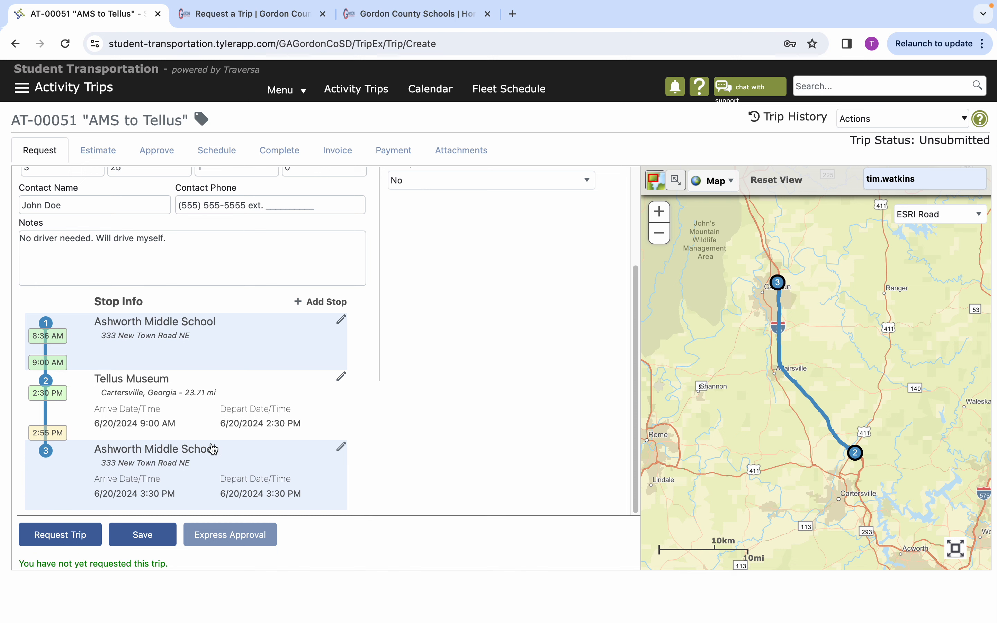
- Review the trip request, save it, and open its cost estimate
scroll(240, 445, up, 3)
scroll(238, 449, down, 3)
click(148, 537)
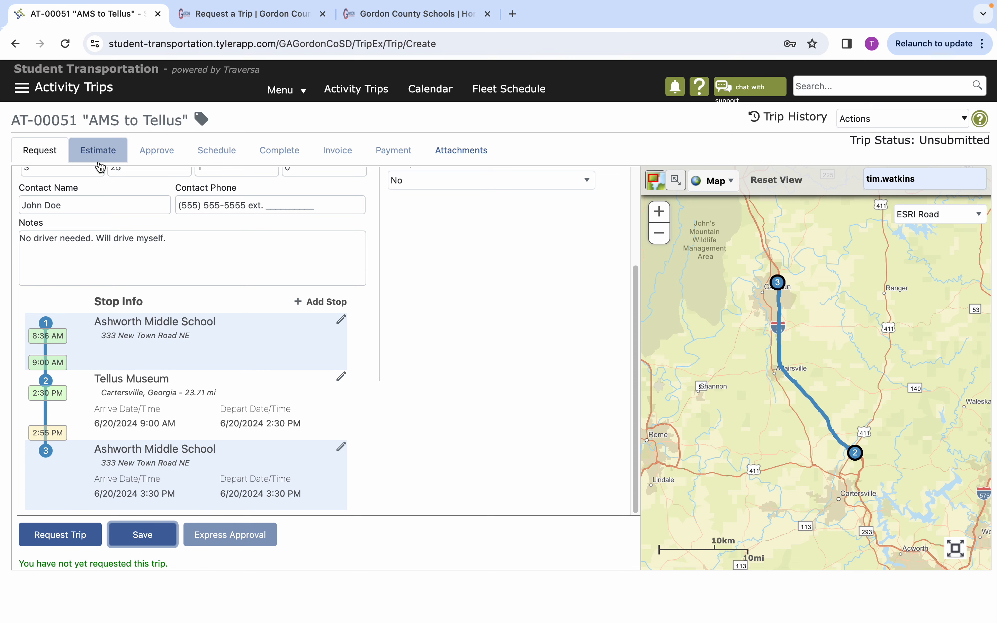
click(96, 153)
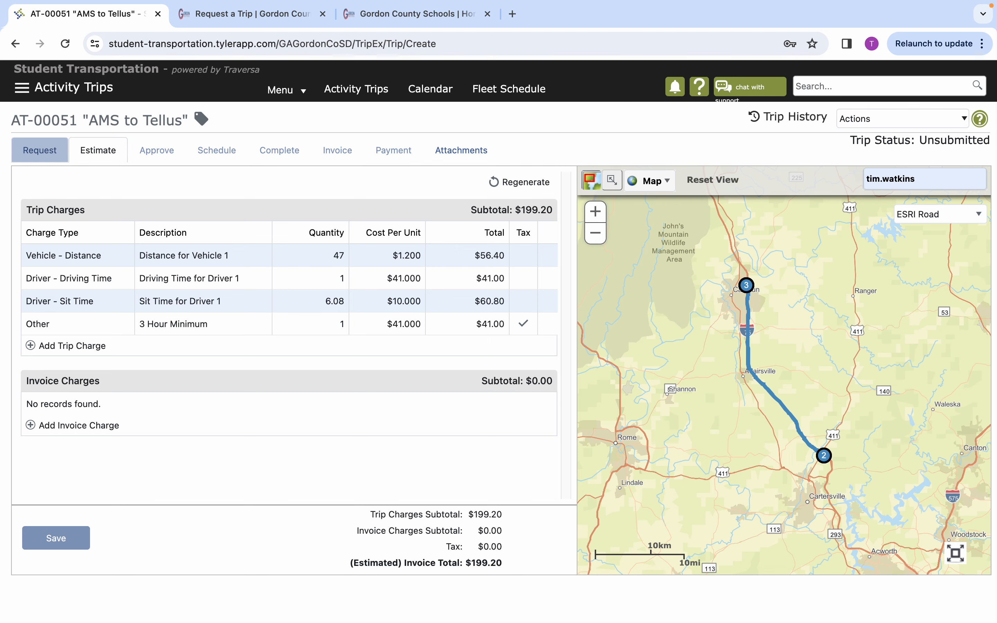
- Return to the request details, check the passenger and stop information, and submit the trip request
click(39, 150)
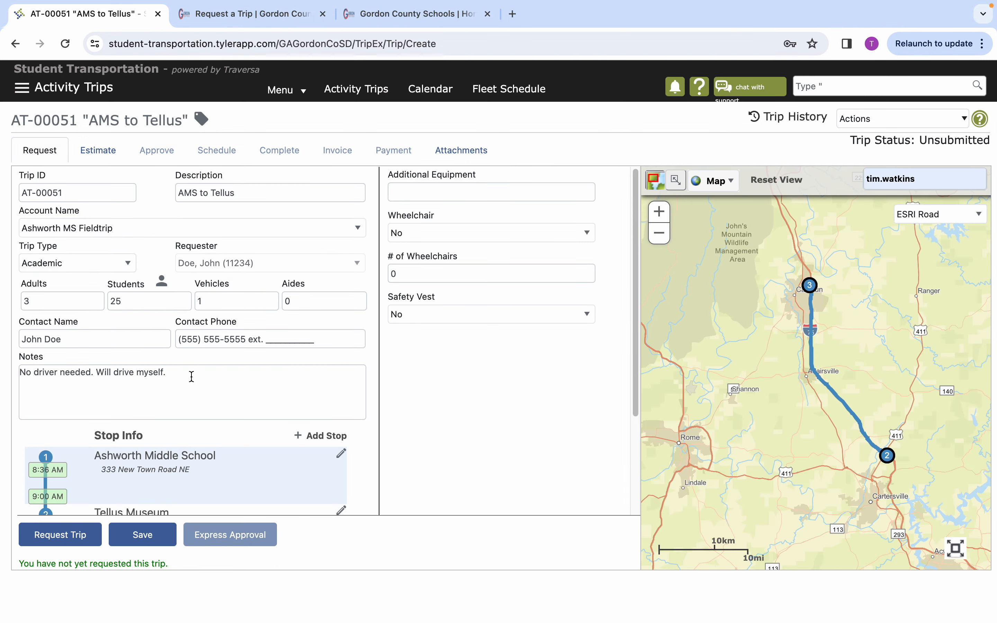
scroll(271, 432, down, 3)
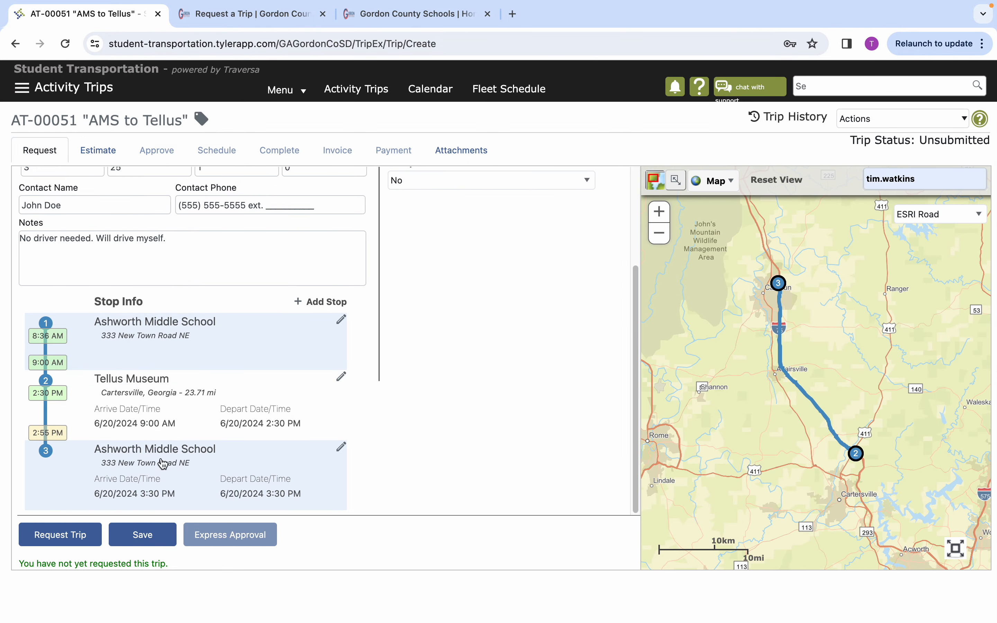
scroll(196, 346, up, 3)
scroll(197, 334, down, 3)
click(85, 532)
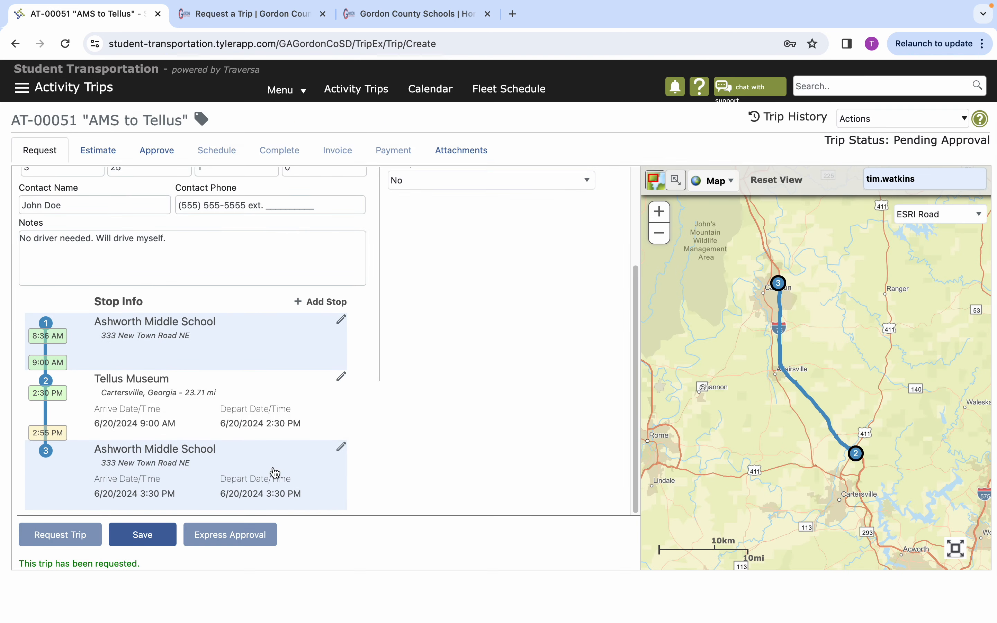
- Go through the dashboard to Advanced Trips and open the AMS to Tellus trip from the my trips list
scroll(278, 469, up, 3)
scroll(284, 458, up, 2)
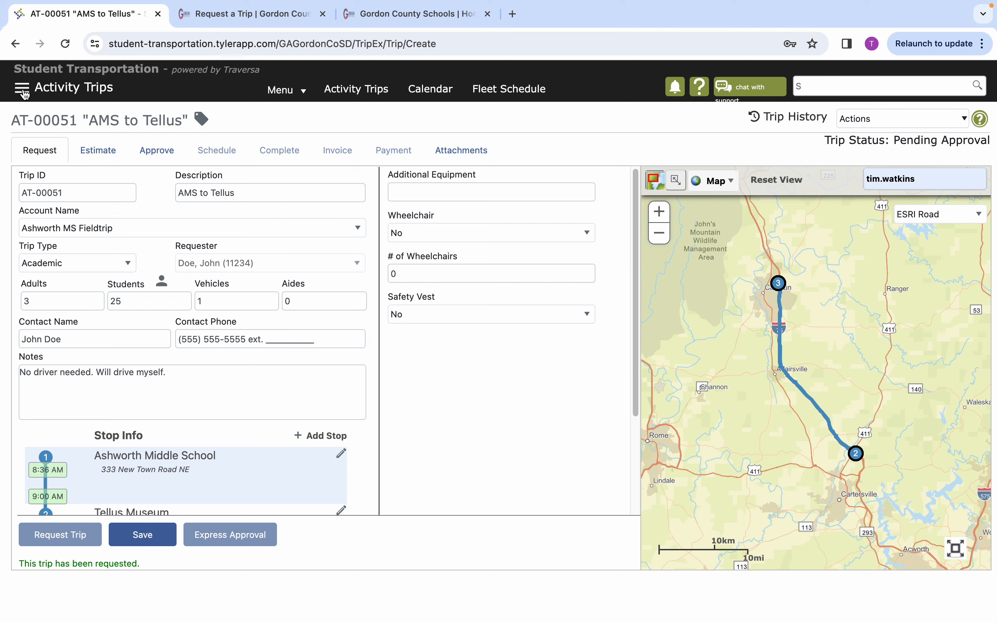
click(45, 74)
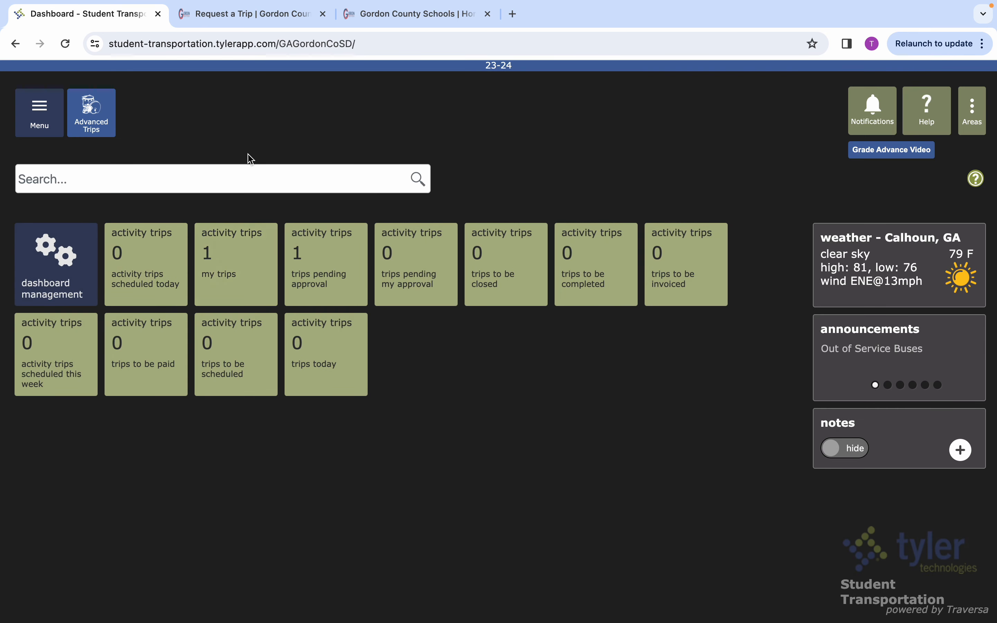
click(106, 123)
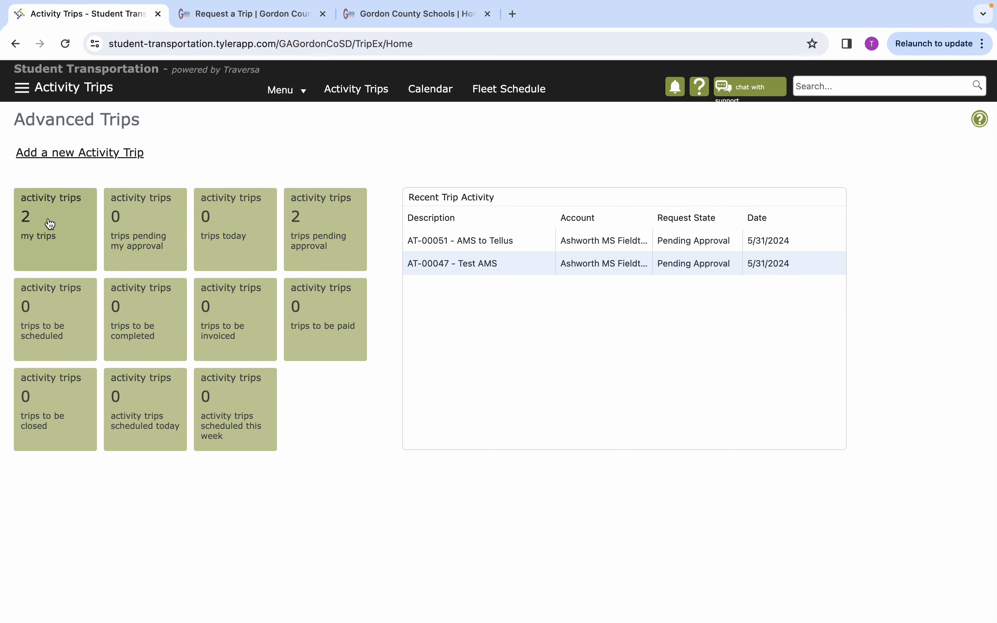
click(700, 268)
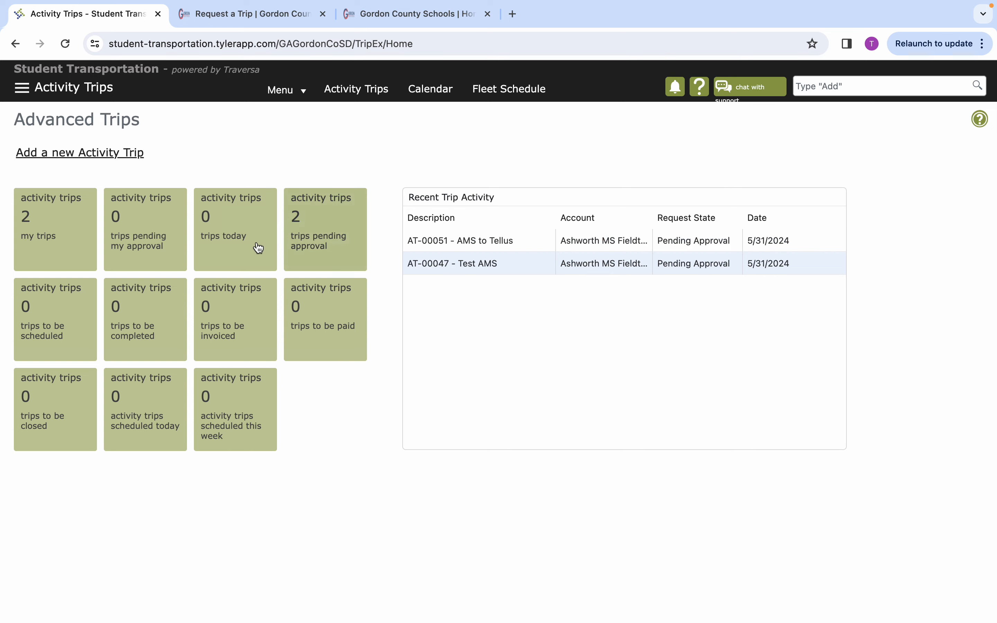
click(80, 240)
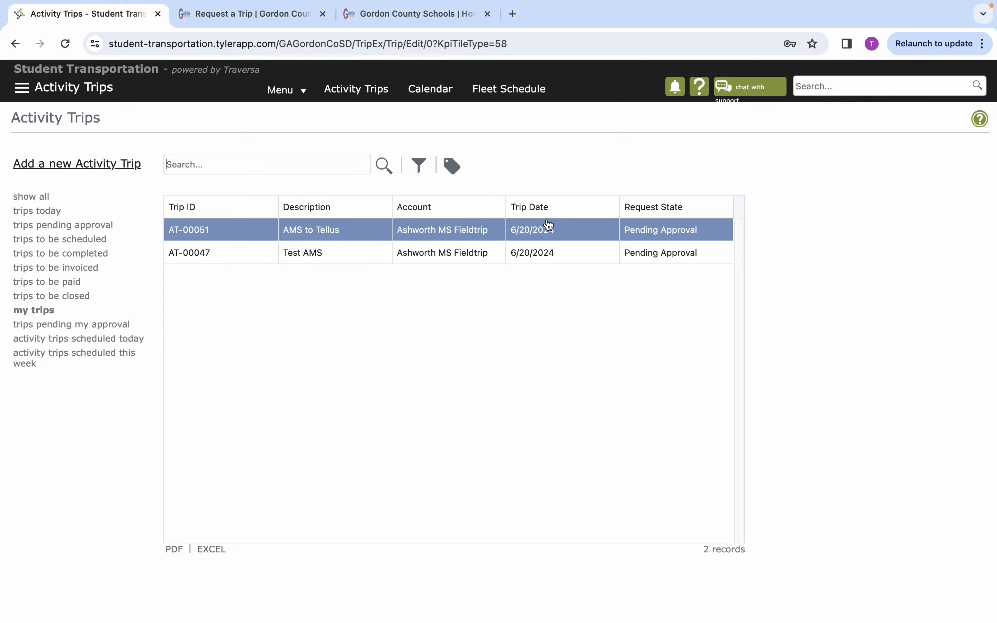
click(549, 229)
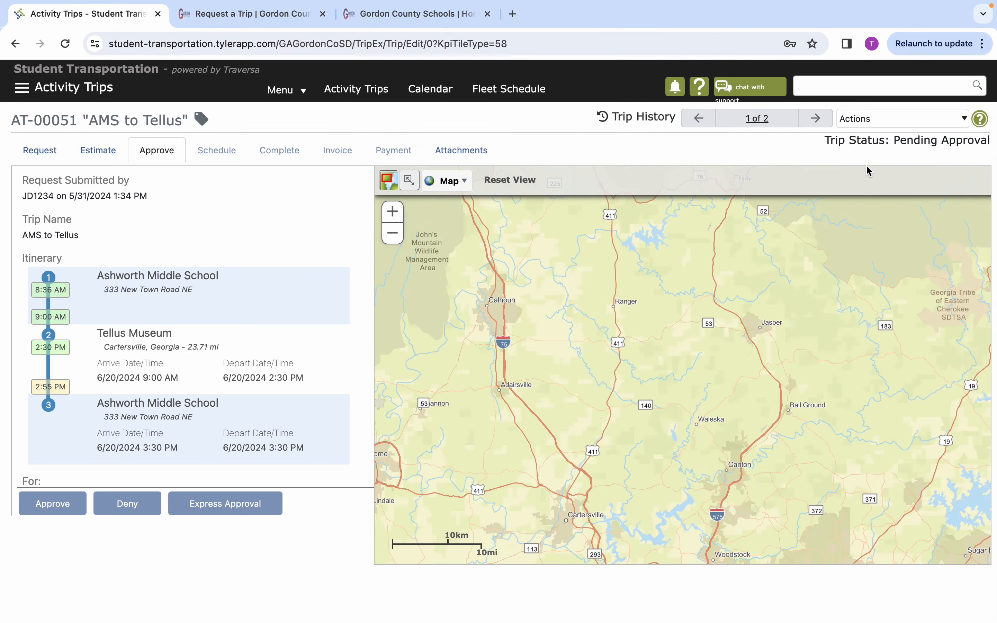
- Examine which actions are available for the AMS to Tellus trip from its approval and request details
click(953, 123)
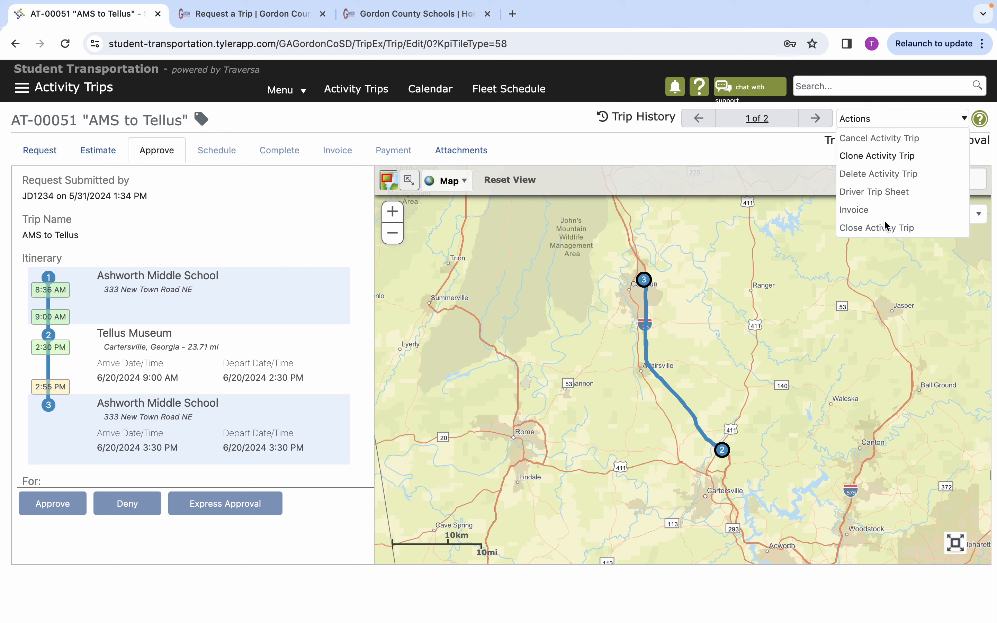
click(890, 120)
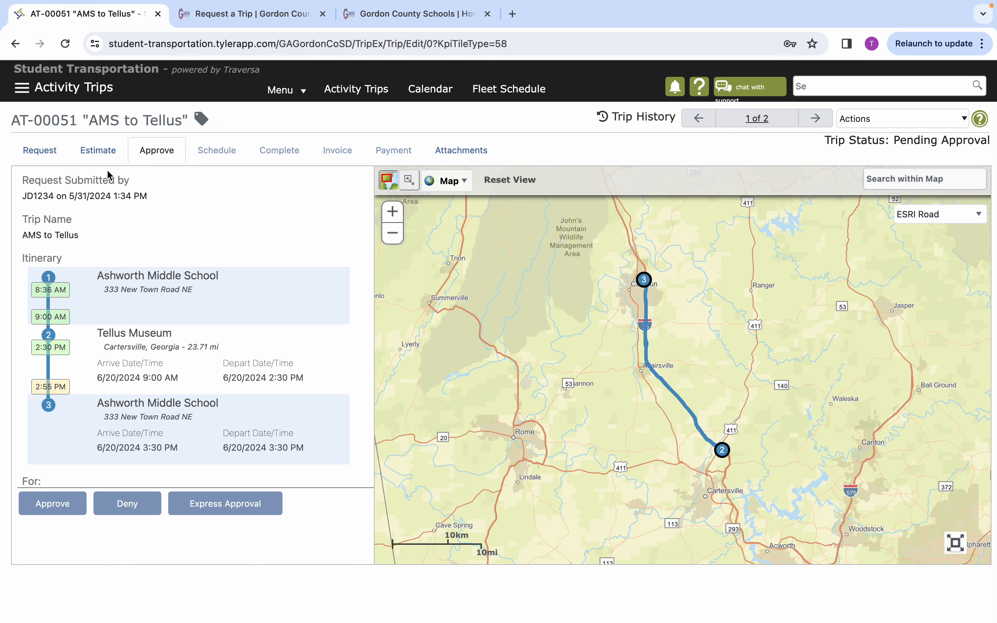
click(52, 158)
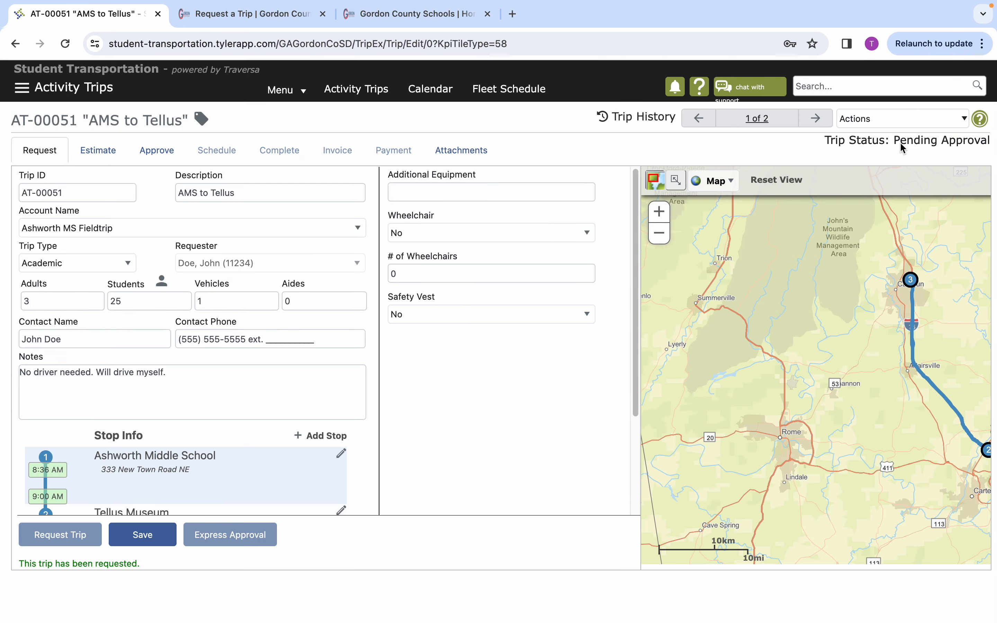
click(959, 119)
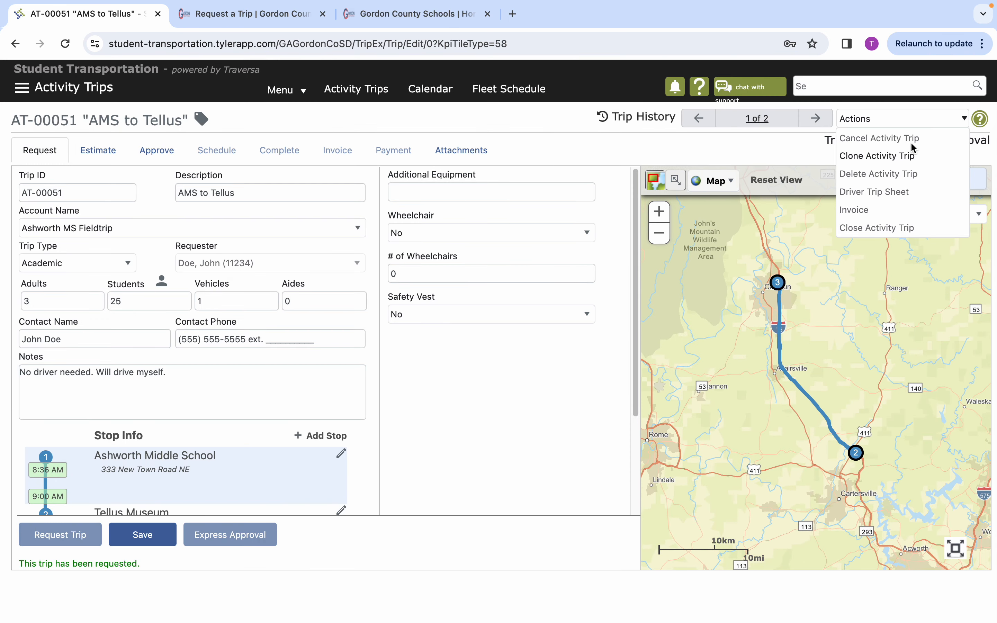
click(829, 170)
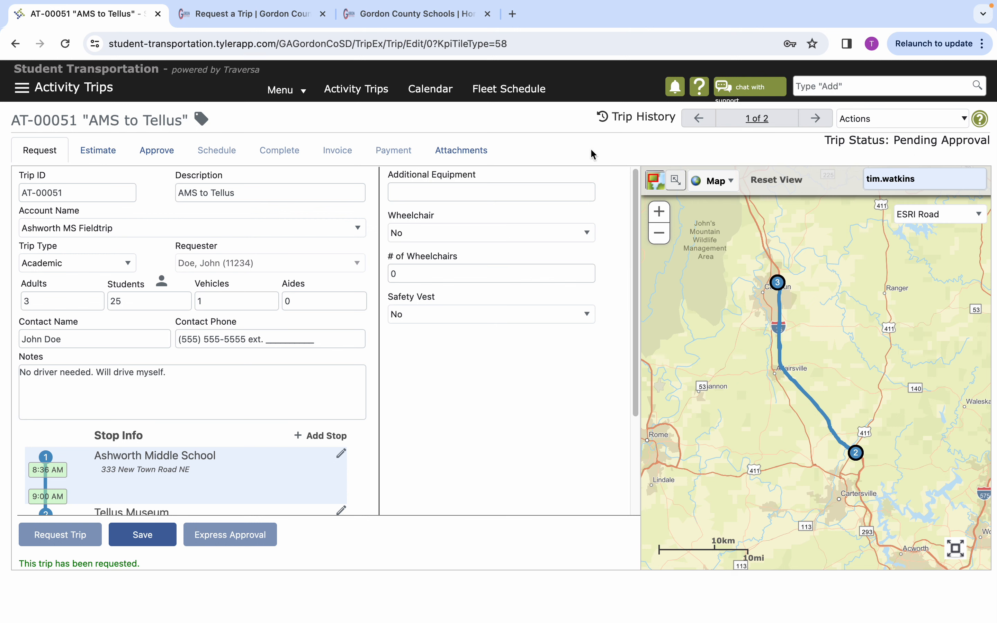
click(872, 123)
click(694, 165)
- Open the help resources and access the Help Portal
click(701, 91)
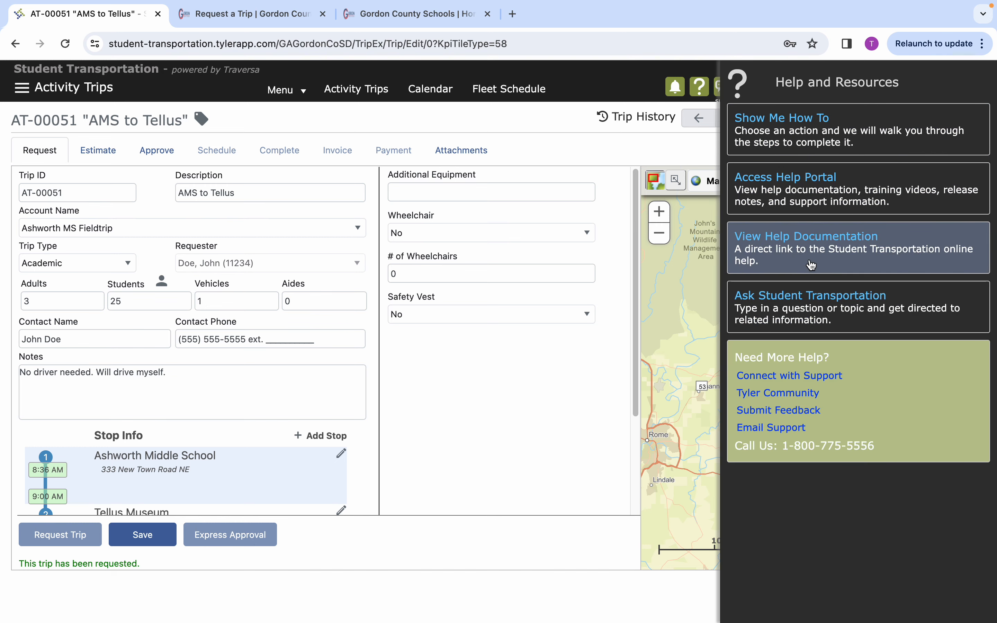
click(858, 180)
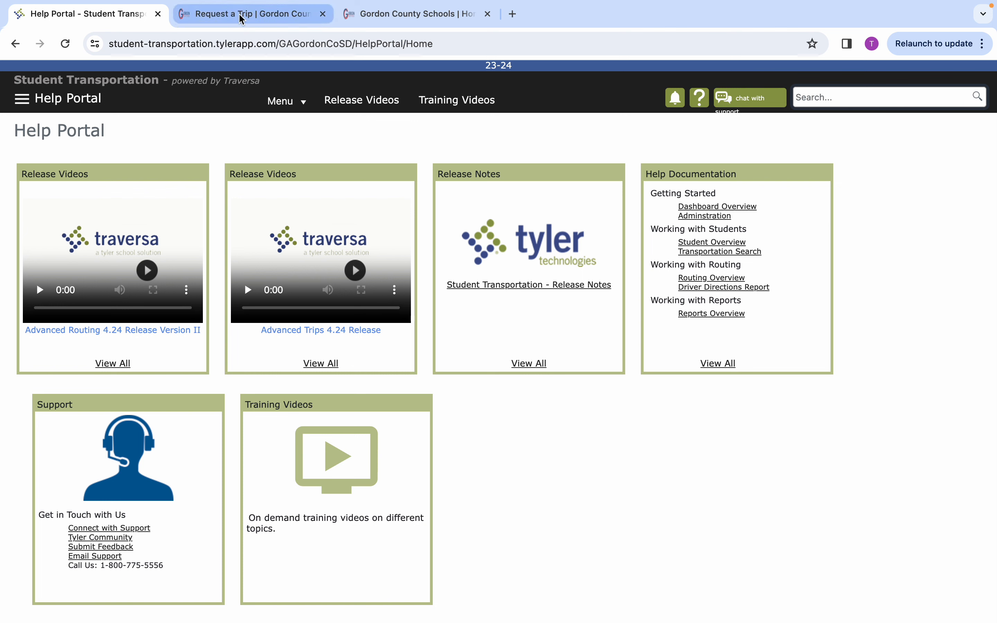
- Return to the my trips list and search it for "5"
click(15, 44)
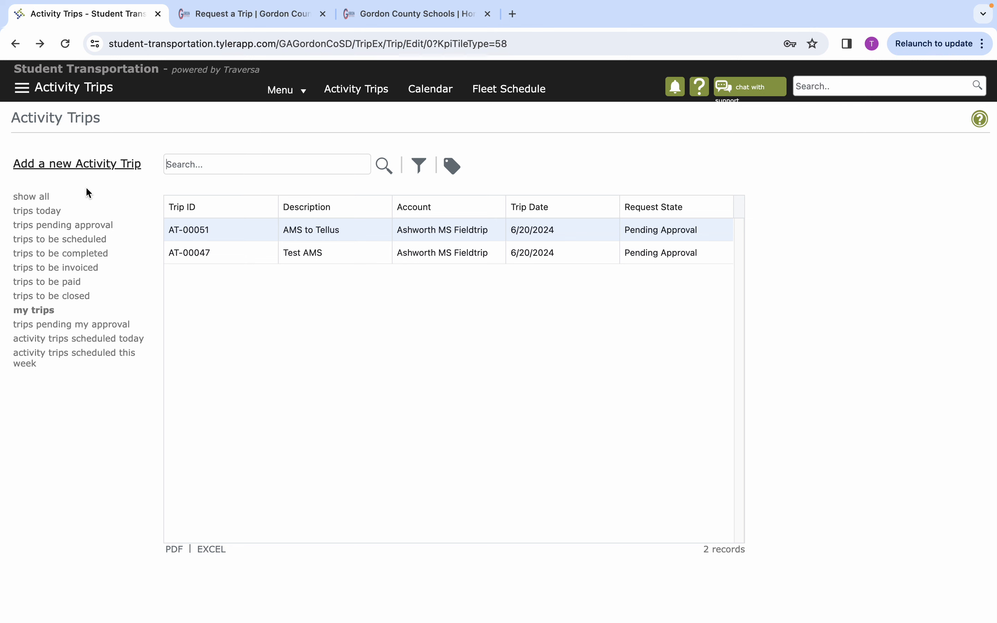
text(5)
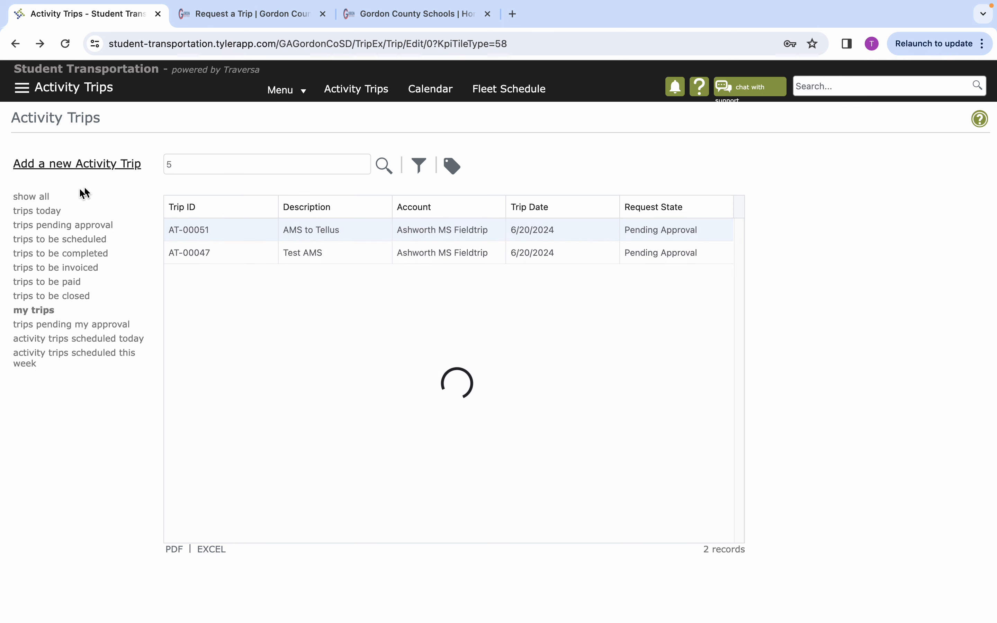